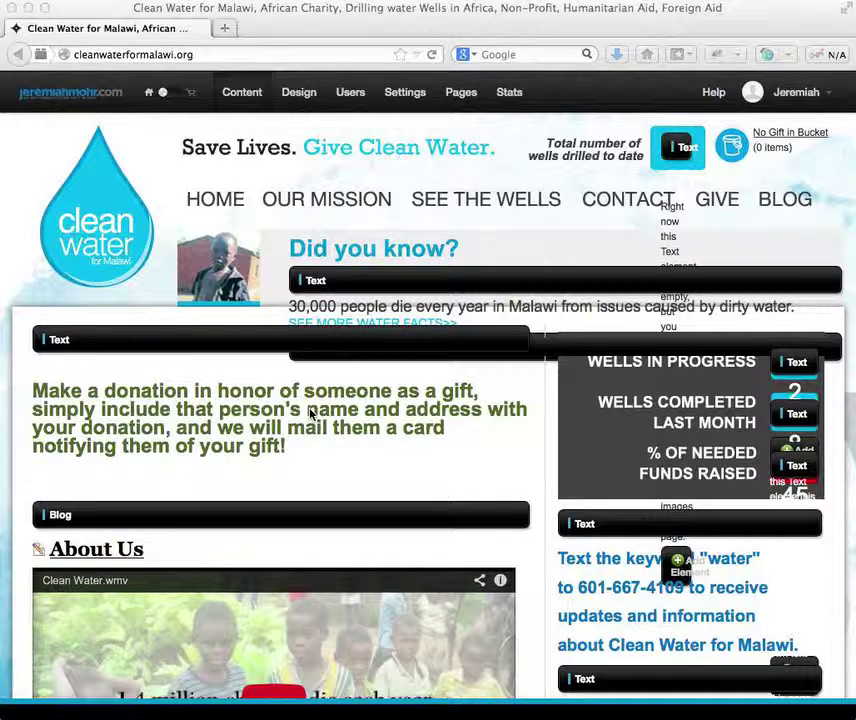
Scroll down past the donation text and About Us video to the Image slideshow's Add panel
{"action": "scroll", "coordinate": [310, 413], "scroll_direction": "down", "scroll_amount": 10}
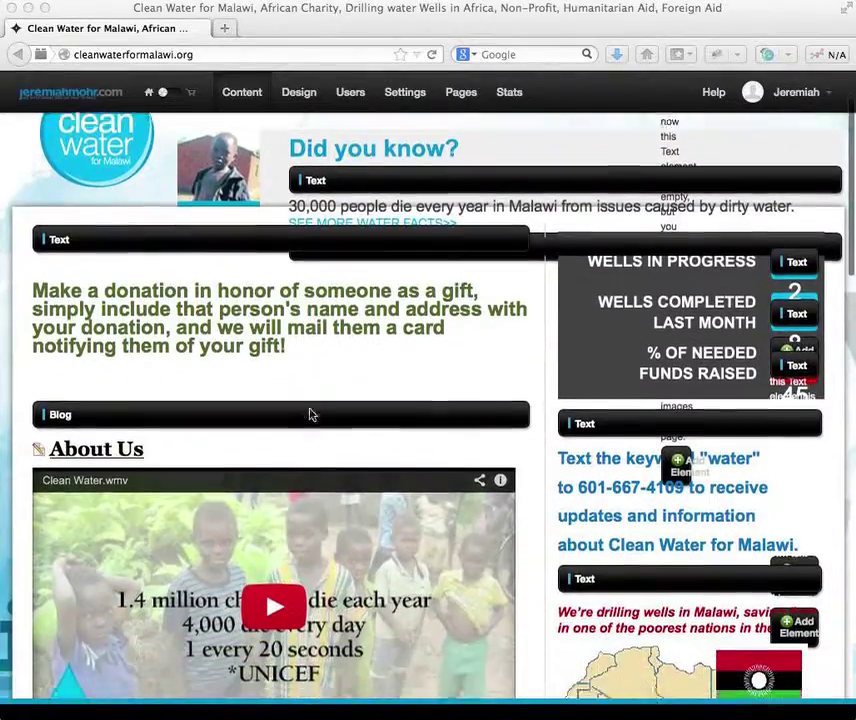
{"action": "scroll", "coordinate": [310, 413], "scroll_direction": "down", "scroll_amount": 7}
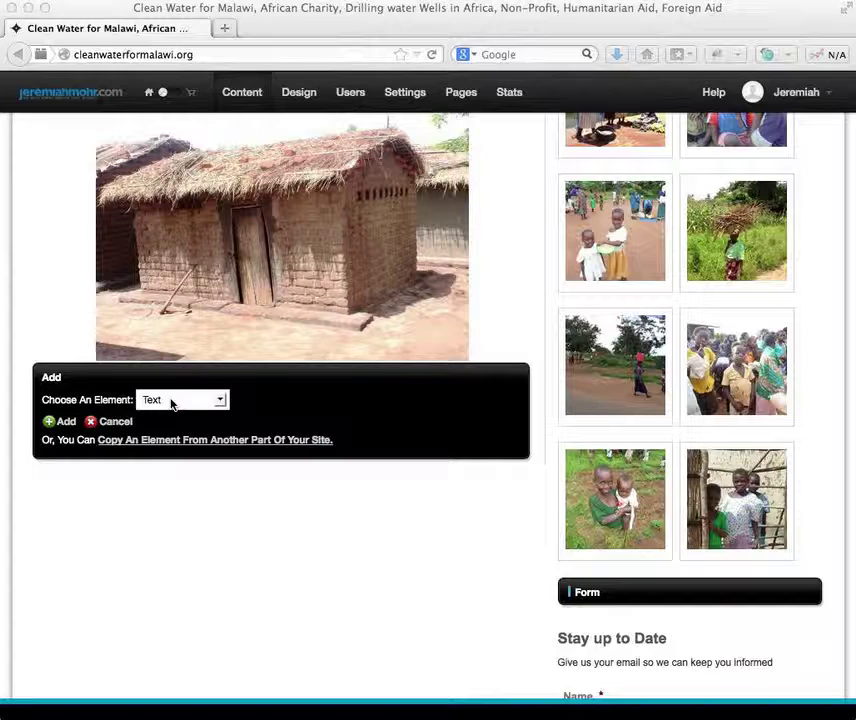
{"action": "left_click", "coordinate": [172, 403]}
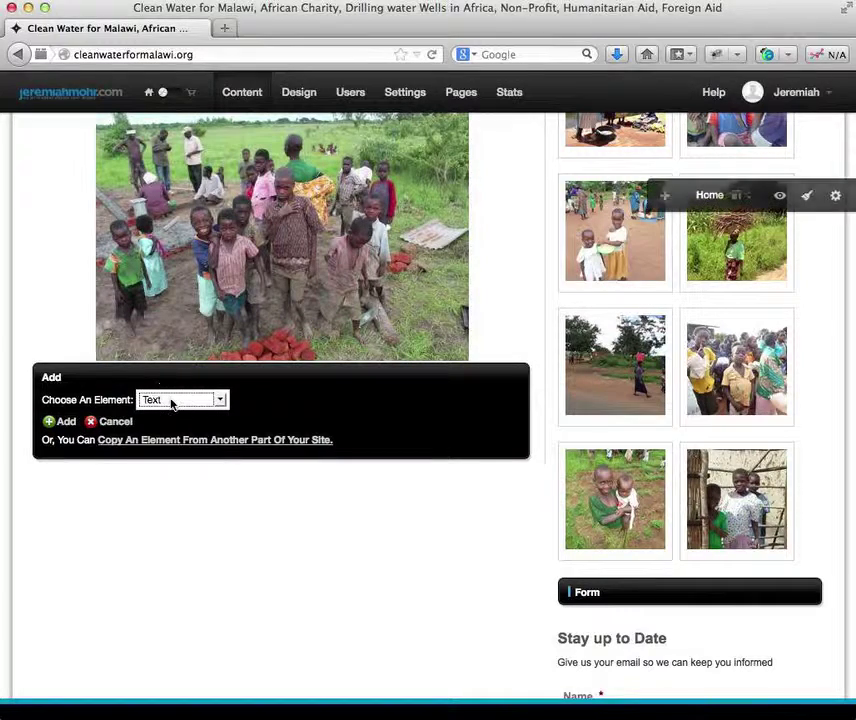
{"action": "left_click", "coordinate": [172, 401]}
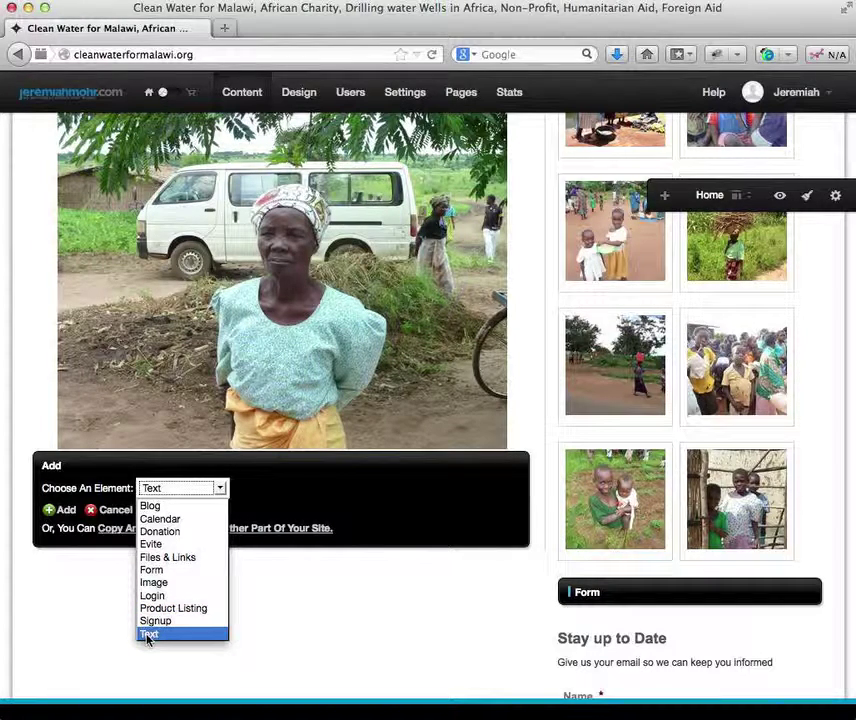
{"action": "left_click", "coordinate": [144, 680]}
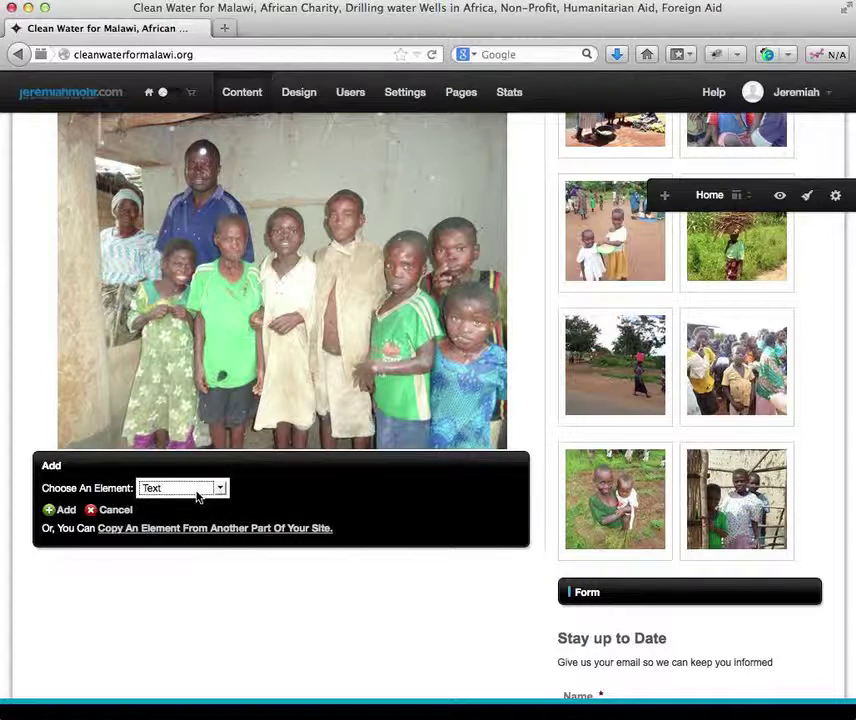
{"action": "scroll", "coordinate": [512, 618], "scroll_direction": "down", "scroll_amount": 5}
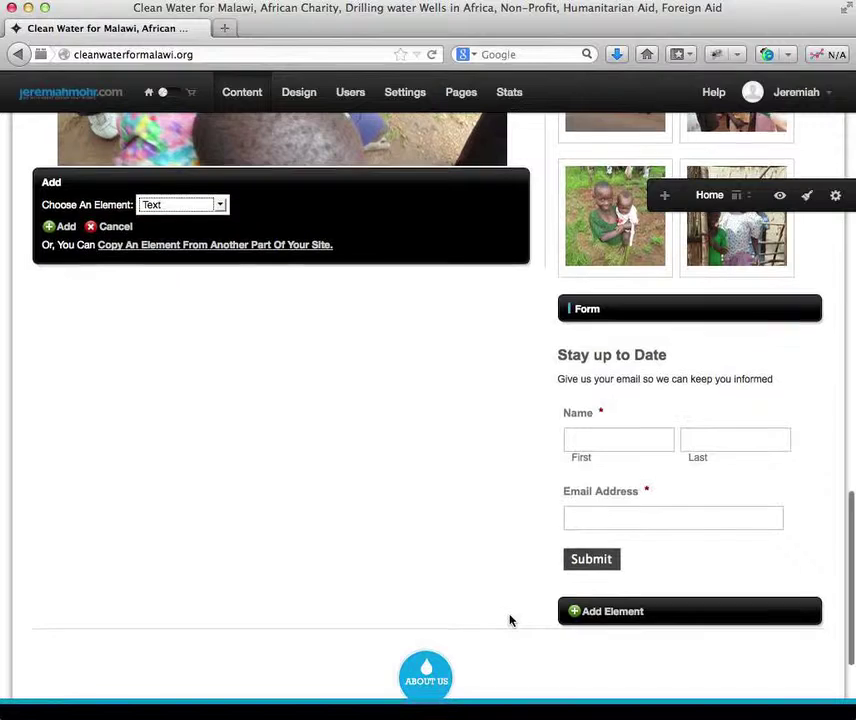
{"action": "scroll", "coordinate": [508, 617], "scroll_direction": "down", "scroll_amount": 1}
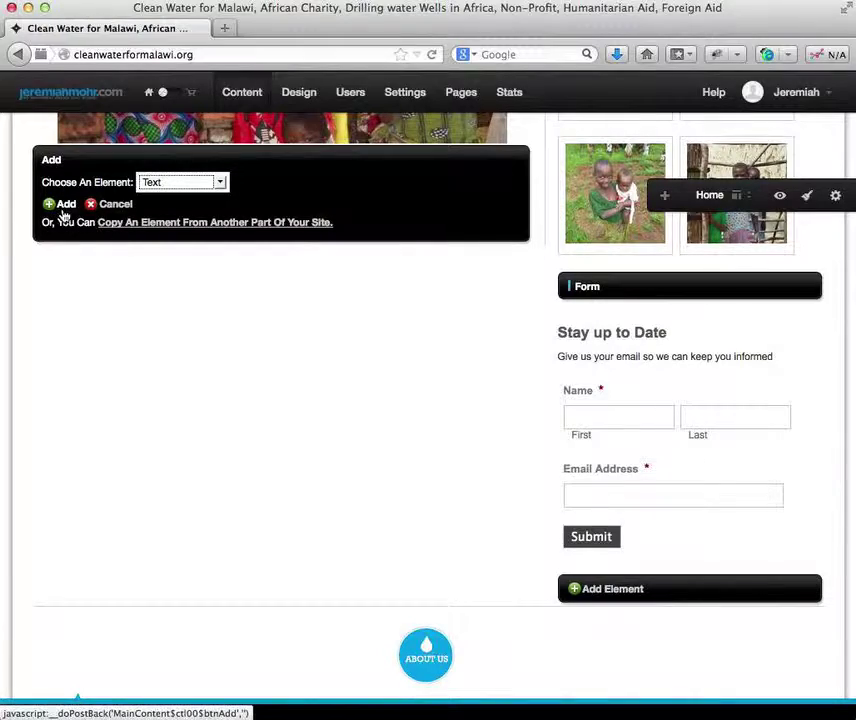
Return to the page top and bring up the donation Text block's Settings/Delete/Move menu
{"action": "scroll", "coordinate": [137, 319], "scroll_direction": "up", "scroll_amount": 5}
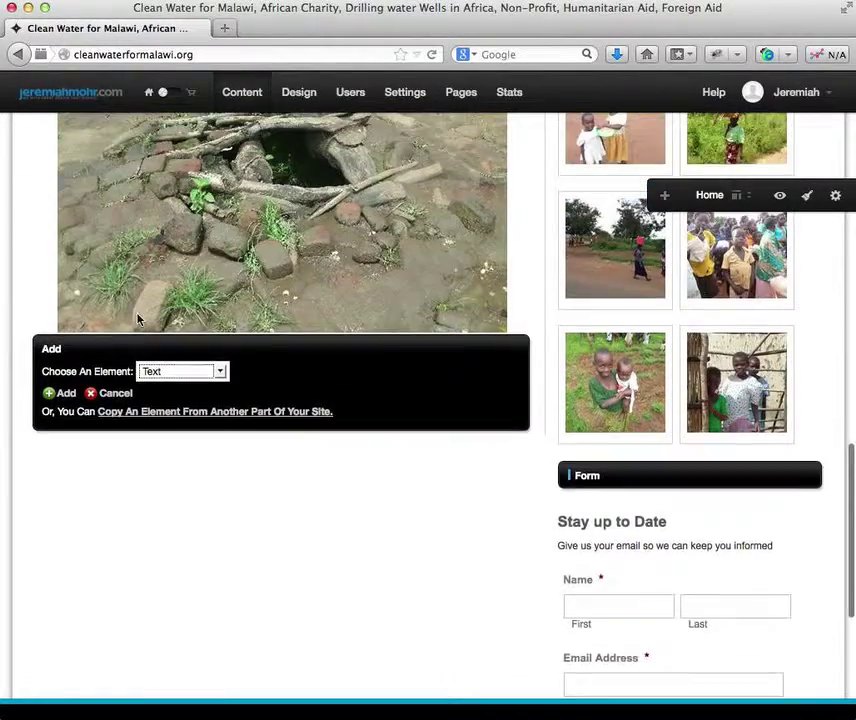
{"action": "scroll", "coordinate": [138, 318], "scroll_direction": "up", "scroll_amount": 1}
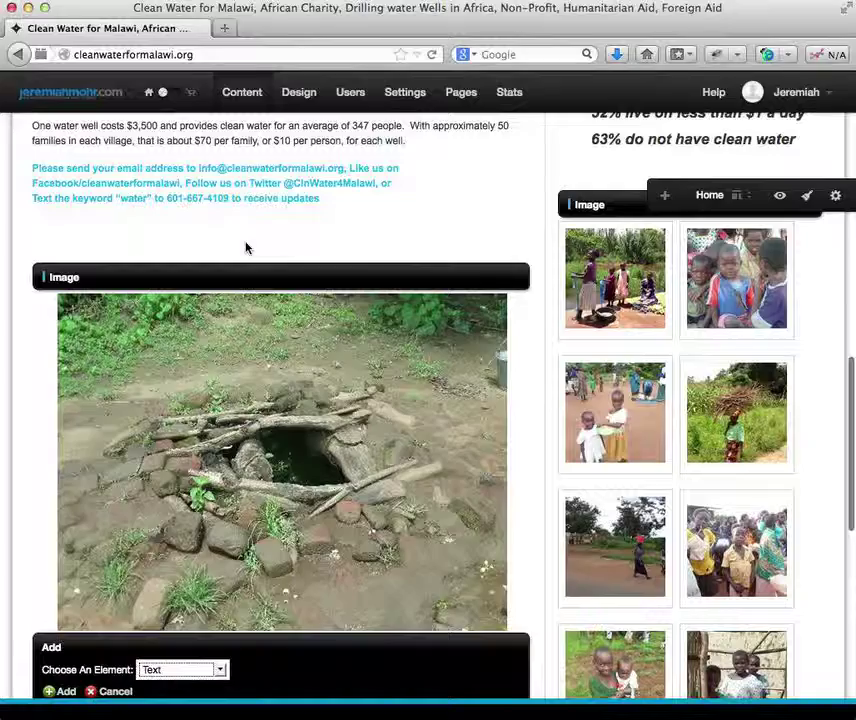
{"action": "scroll", "coordinate": [246, 248], "scroll_direction": "up", "scroll_amount": 1}
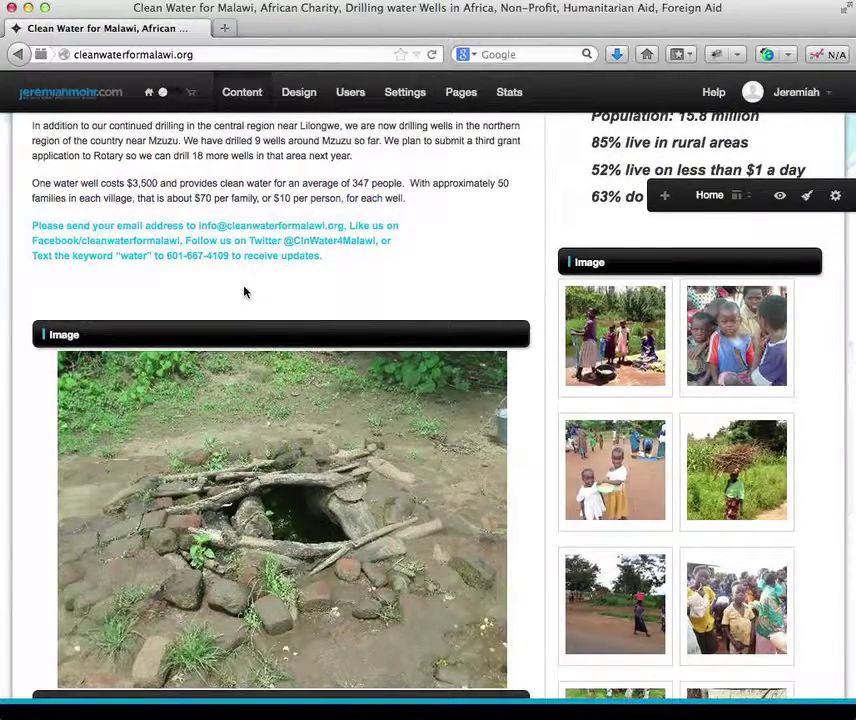
{"action": "scroll", "coordinate": [206, 290], "scroll_direction": "up", "scroll_amount": 4}
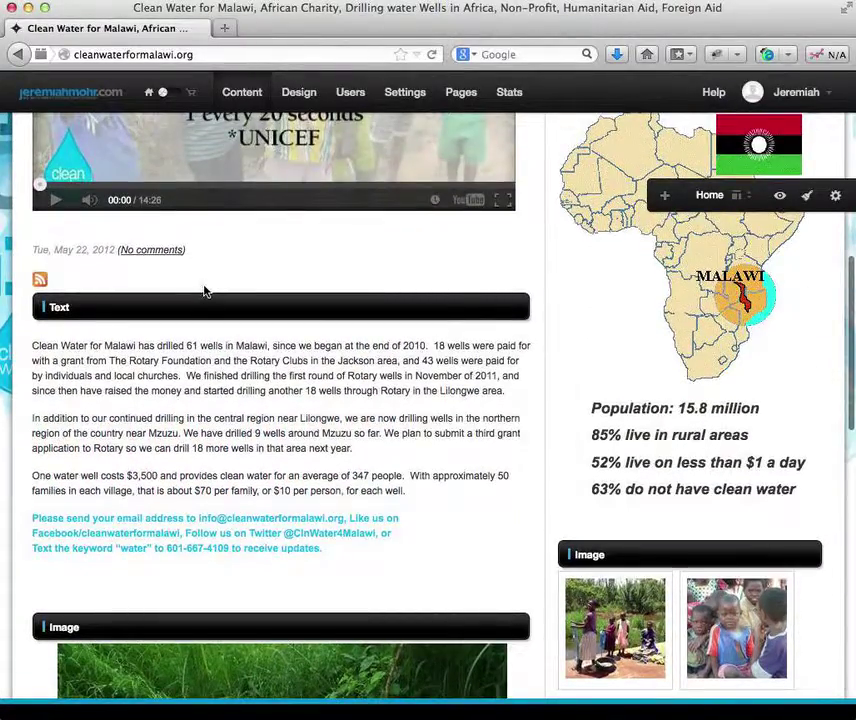
{"action": "scroll", "coordinate": [205, 291], "scroll_direction": "up", "scroll_amount": 4}
{"action": "scroll", "coordinate": [204, 291], "scroll_direction": "up", "scroll_amount": 1}
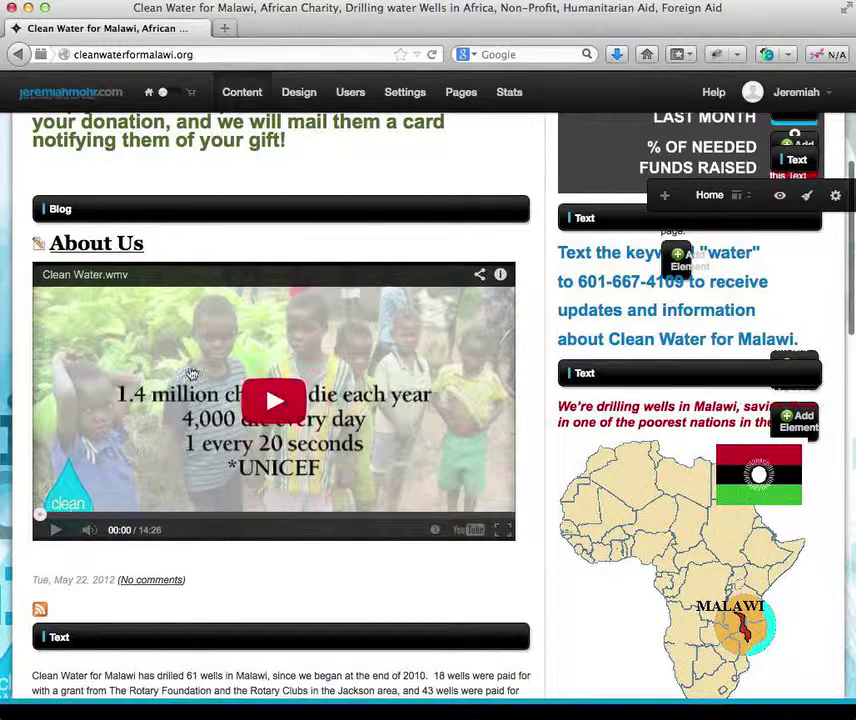
{"action": "scroll", "coordinate": [160, 600], "scroll_direction": "up", "scroll_amount": 5}
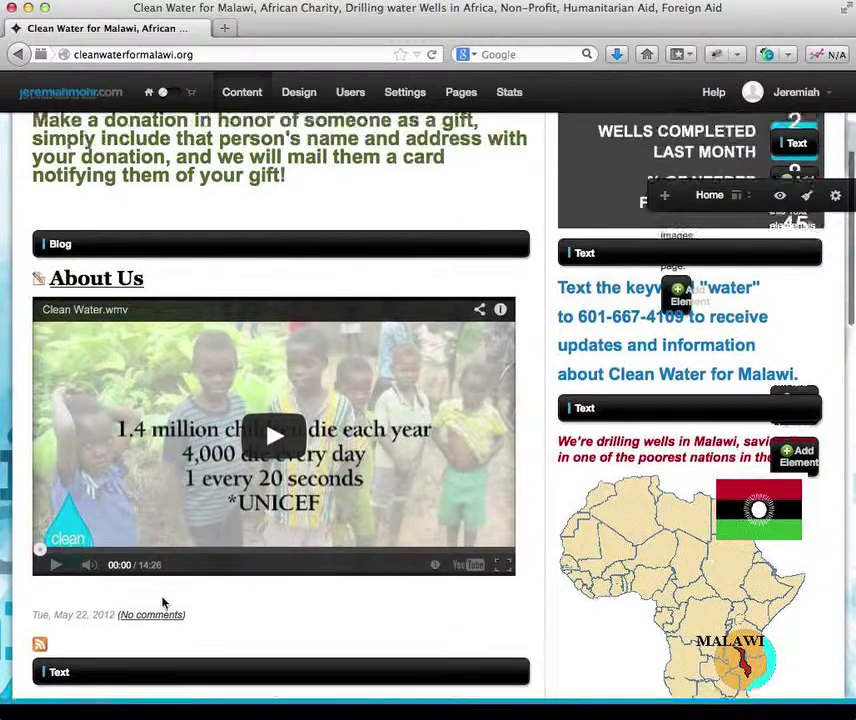
{"action": "mouse_move", "coordinate": [67, 347]}
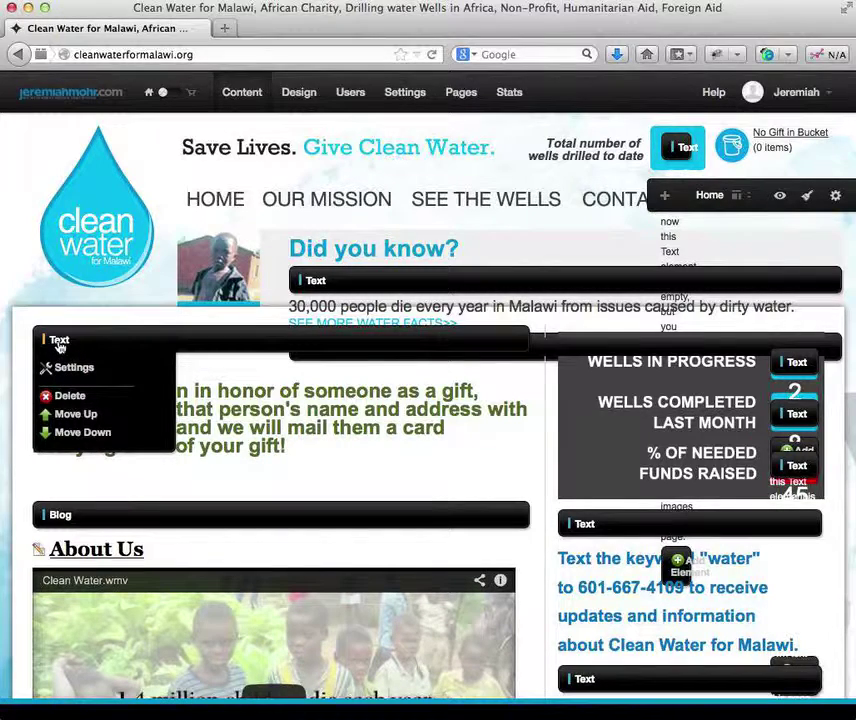
{"action": "left_click", "coordinate": [63, 370]}
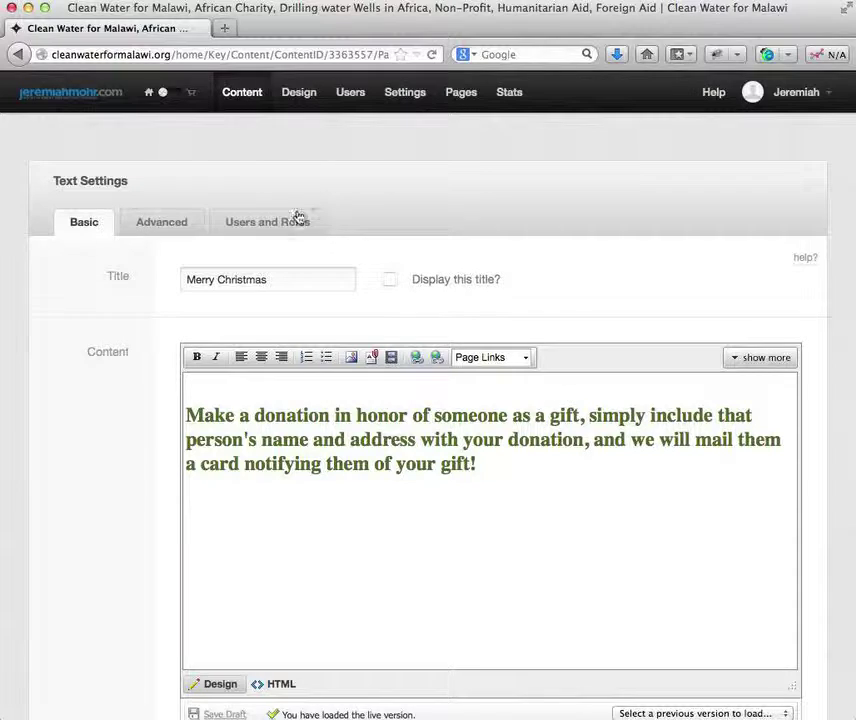
{"action": "left_click", "coordinate": [17, 54]}
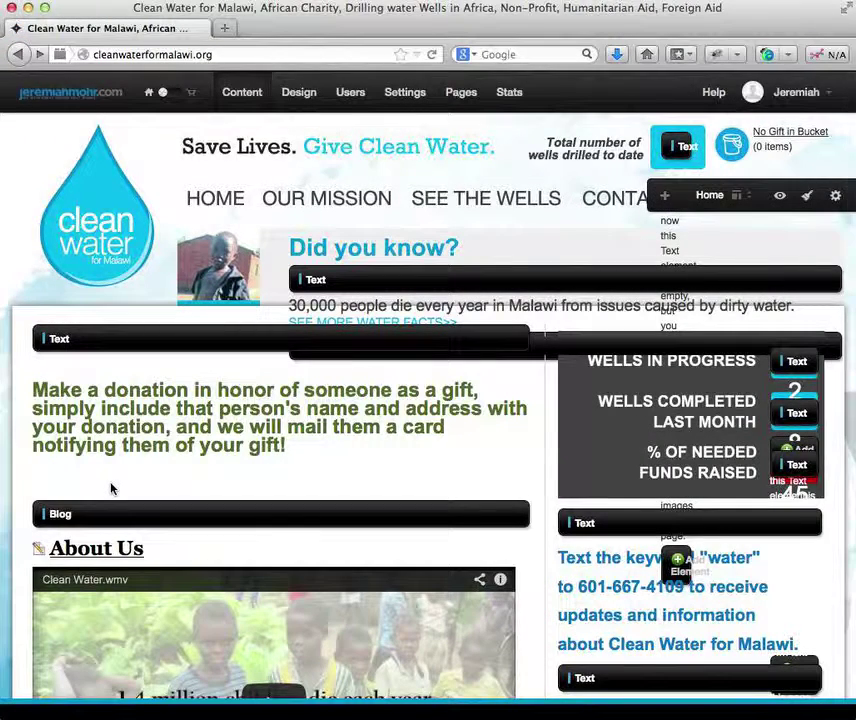
{"action": "scroll", "coordinate": [114, 483], "scroll_direction": "down", "scroll_amount": 3}
{"action": "scroll", "coordinate": [114, 483], "scroll_direction": "down", "scroll_amount": 1}
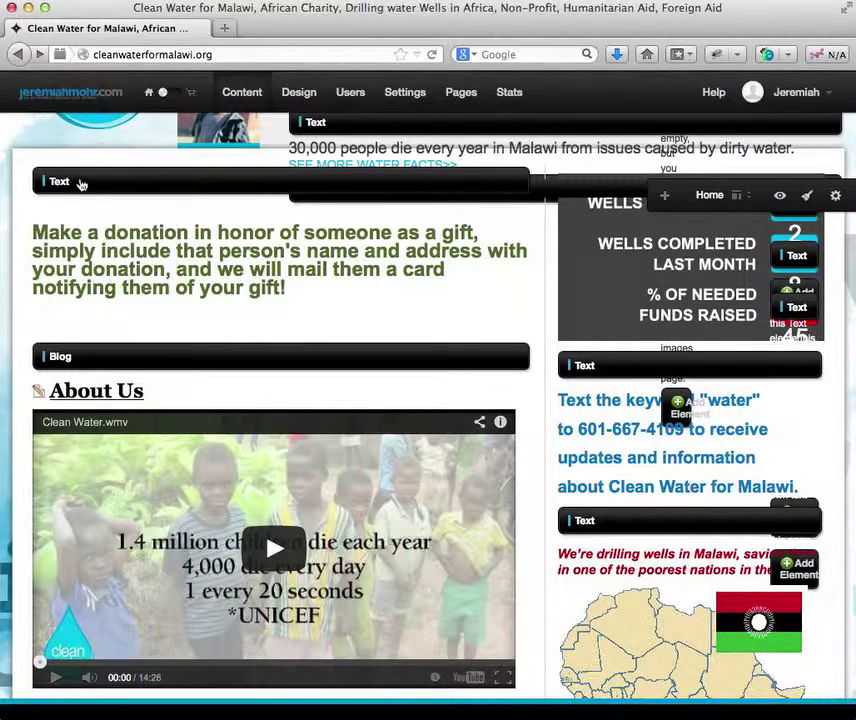
{"action": "mouse_move", "coordinate": [74, 186]}
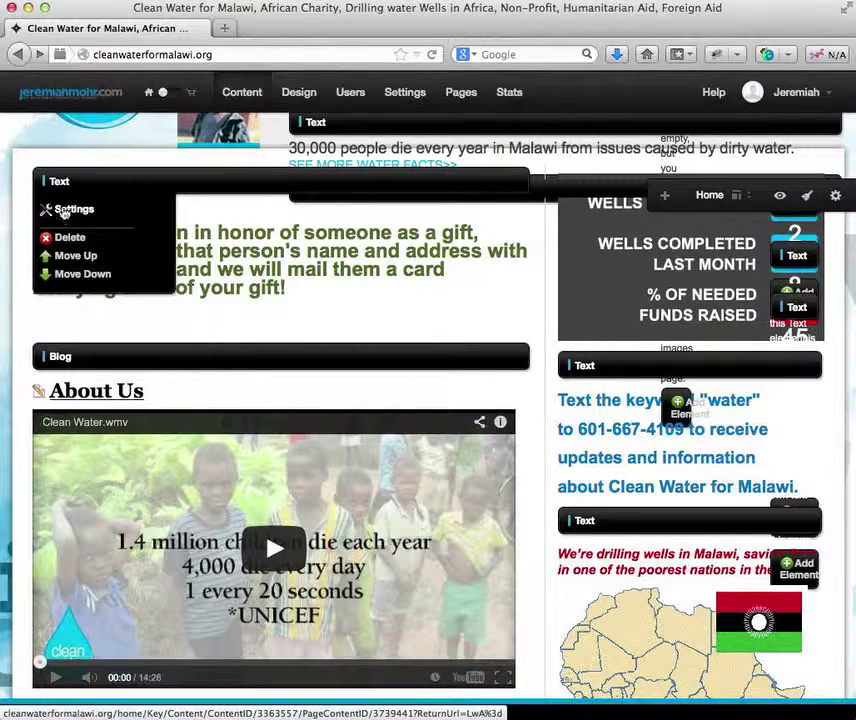
Open the donation text's Settings and view its Users and Roles permissions
{"action": "left_click", "coordinate": [66, 215]}
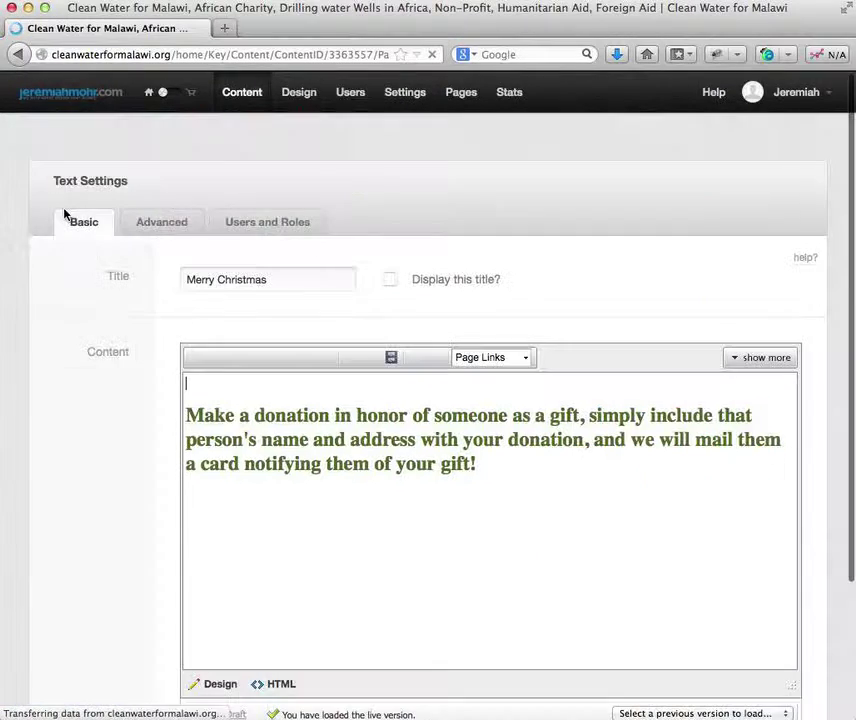
{"action": "left_click", "coordinate": [263, 224]}
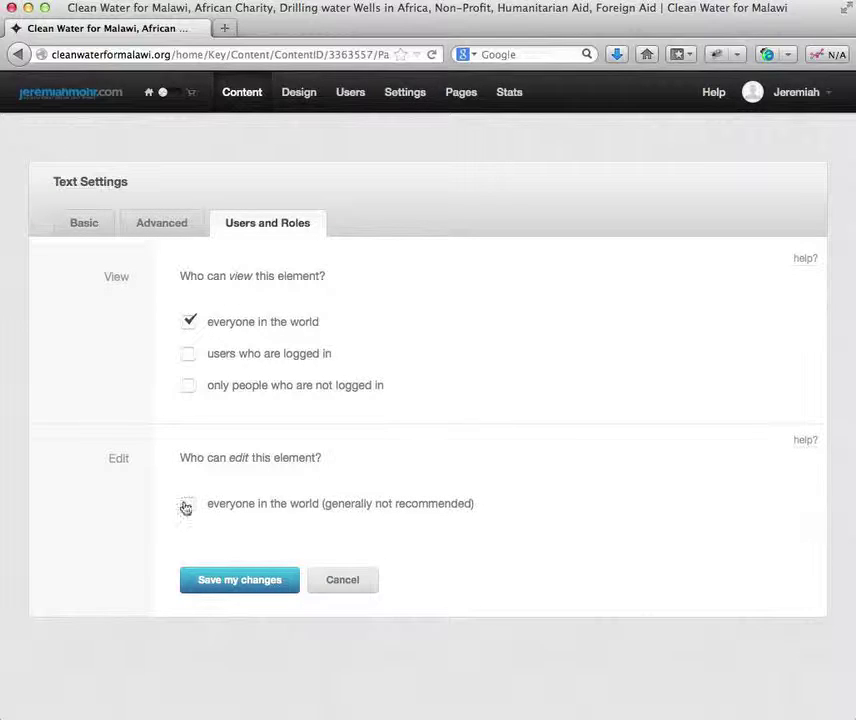
Check the Advanced tab, where the text's Region is MainContent
{"action": "left_click", "coordinate": [162, 227]}
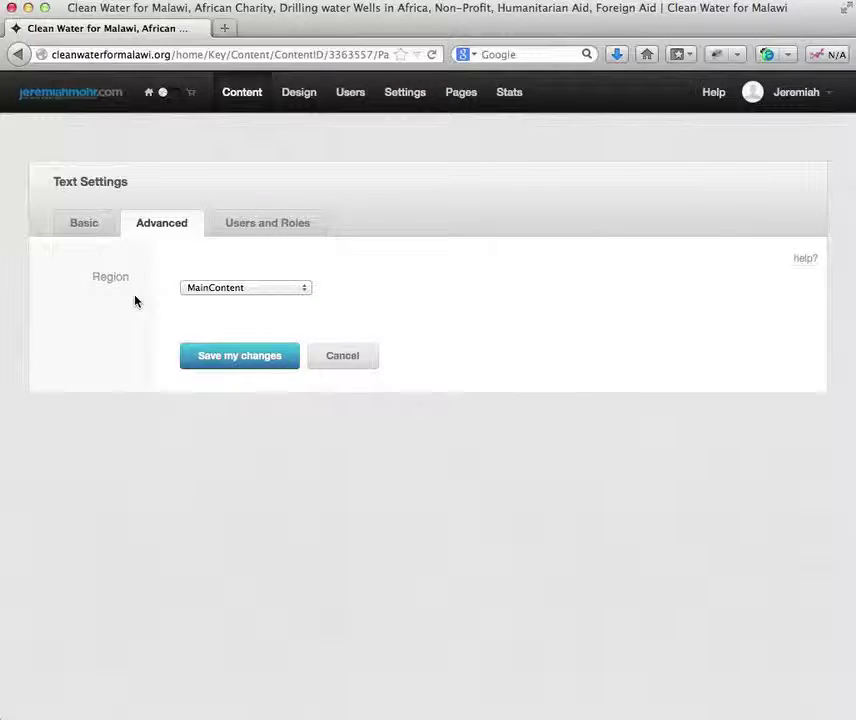
Close the text settings without saving, keeping the region as MainContent
{"action": "left_click", "coordinate": [241, 290]}
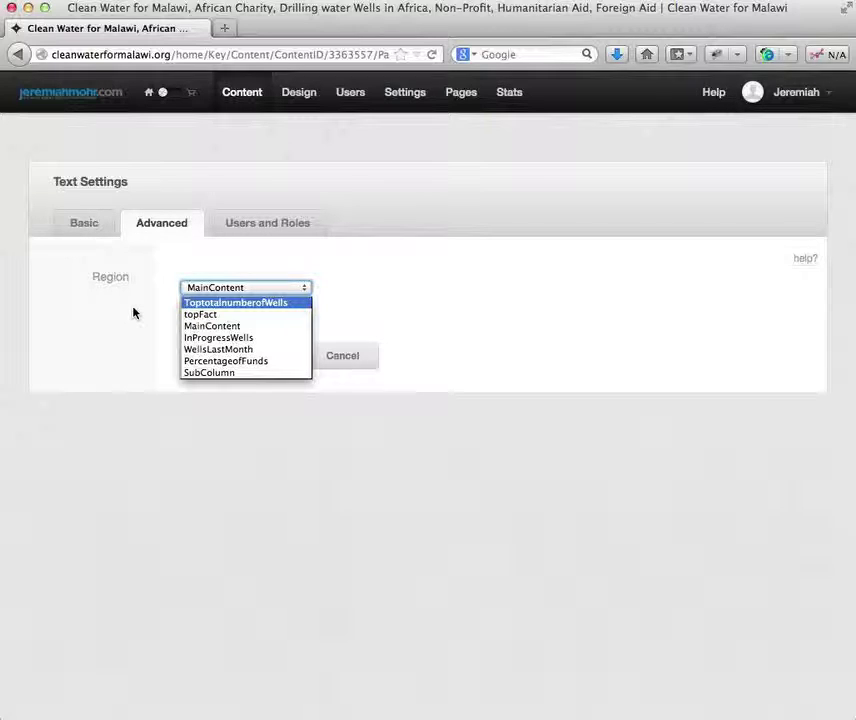
{"action": "key", "text": "Escape"}
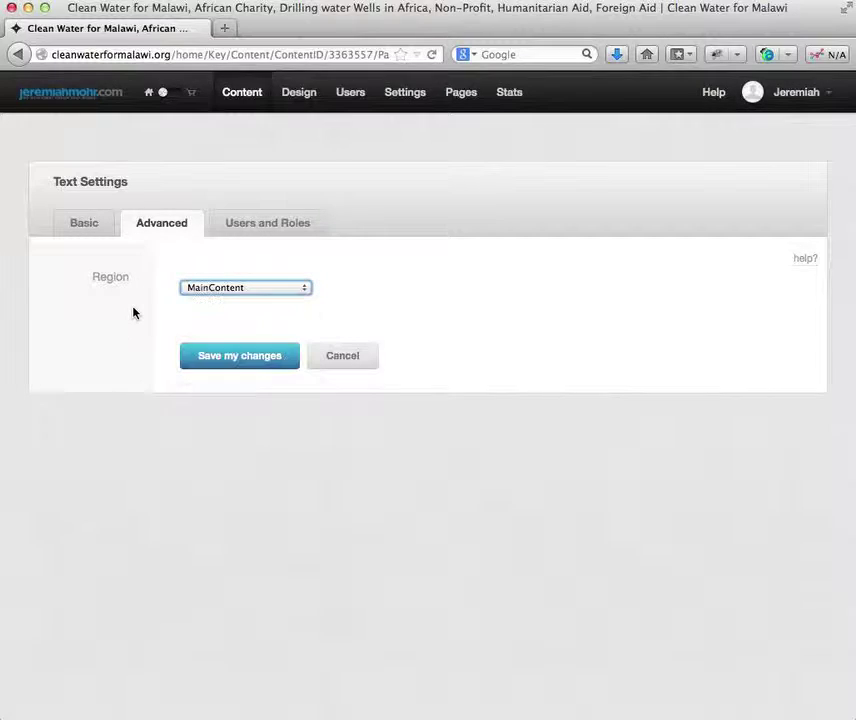
{"action": "left_click", "coordinate": [344, 364]}
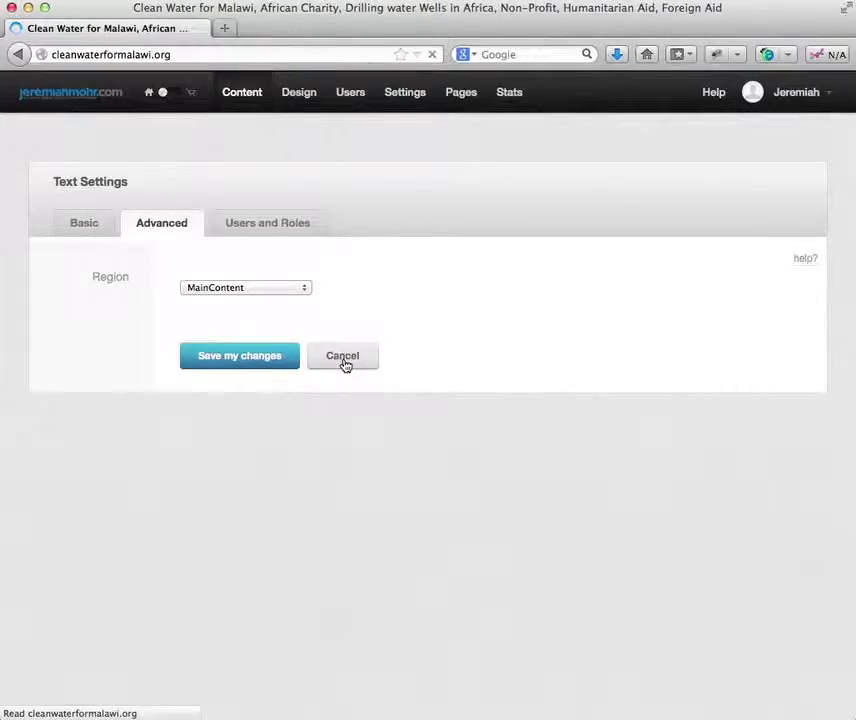
{"action": "scroll", "coordinate": [267, 390], "scroll_direction": "down", "scroll_amount": 15}
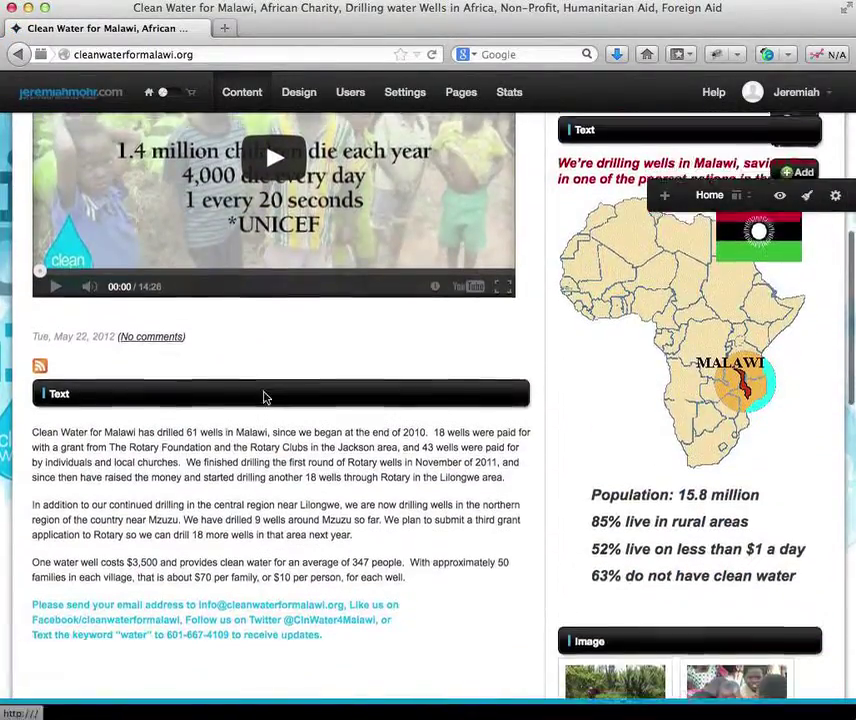
Open the Add Element panel below the Image slideshow, with Text as the default type
{"action": "scroll", "coordinate": [265, 398], "scroll_direction": "down", "scroll_amount": 5}
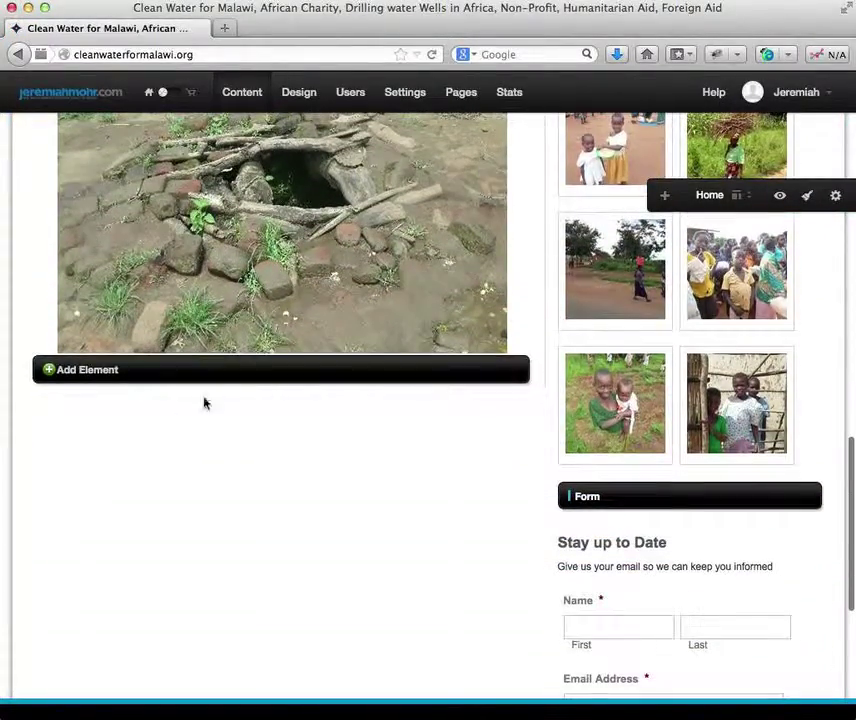
{"action": "left_click", "coordinate": [85, 378]}
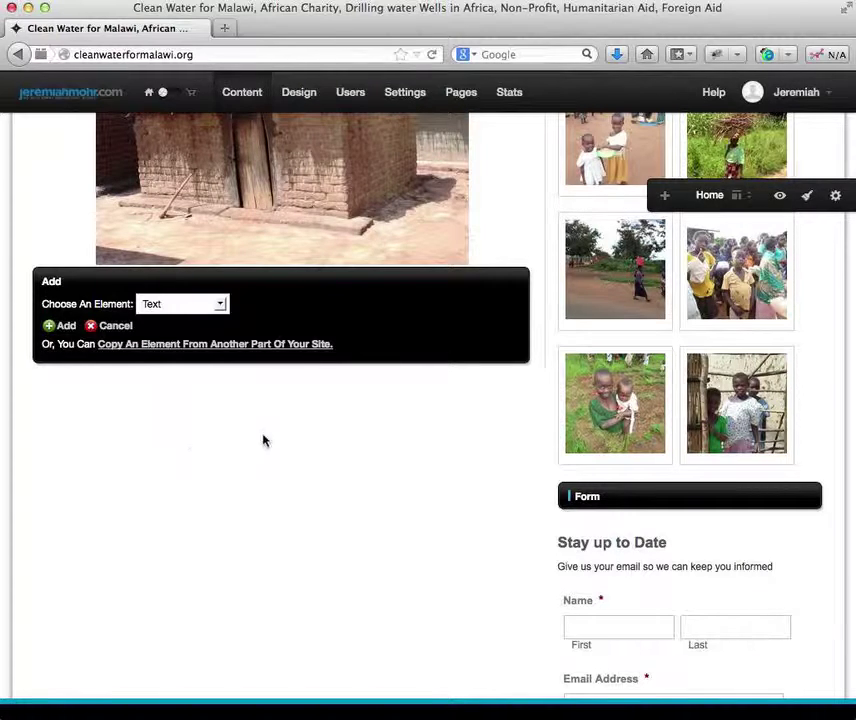
{"action": "scroll", "coordinate": [264, 441], "scroll_direction": "up", "scroll_amount": 5}
{"action": "scroll", "coordinate": [281, 439], "scroll_direction": "down", "scroll_amount": 3}
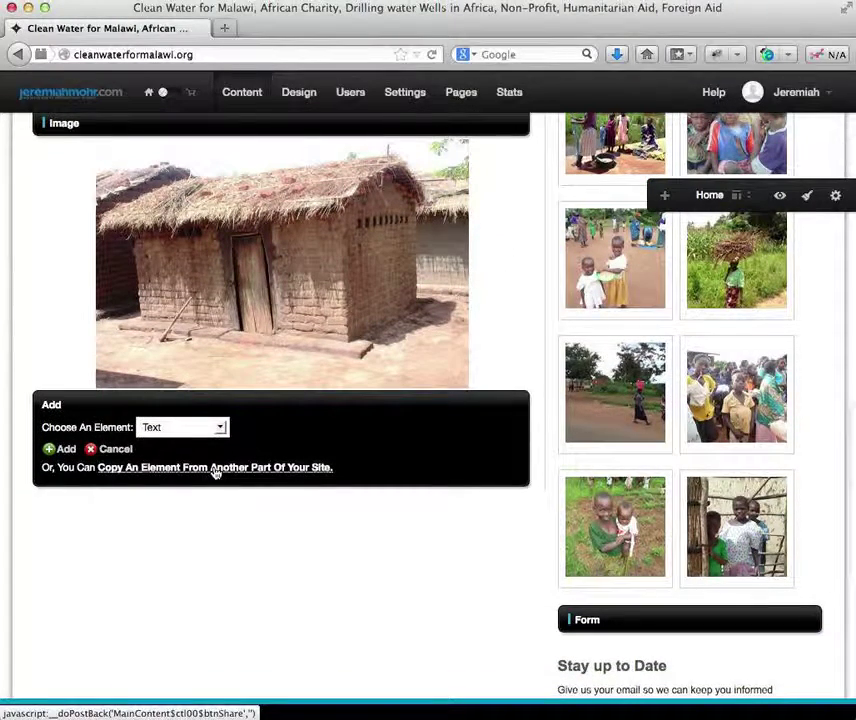
{"action": "mouse_move", "coordinate": [157, 241]}
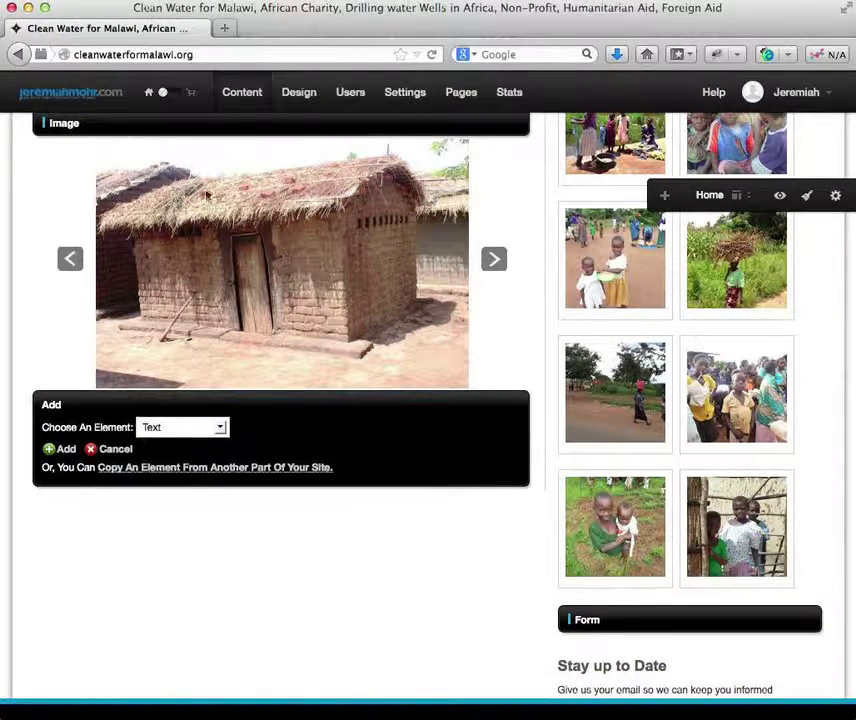
Switch to copying an existing element and select 'Home > Image Slideshow (MainContent)'
{"action": "left_click", "coordinate": [197, 477]}
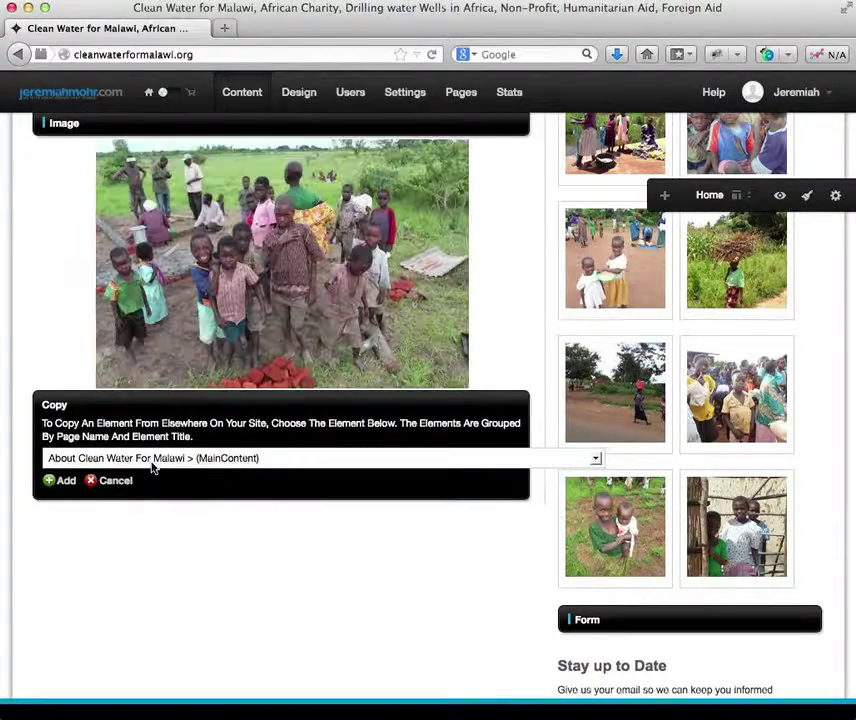
{"action": "left_click", "coordinate": [152, 460]}
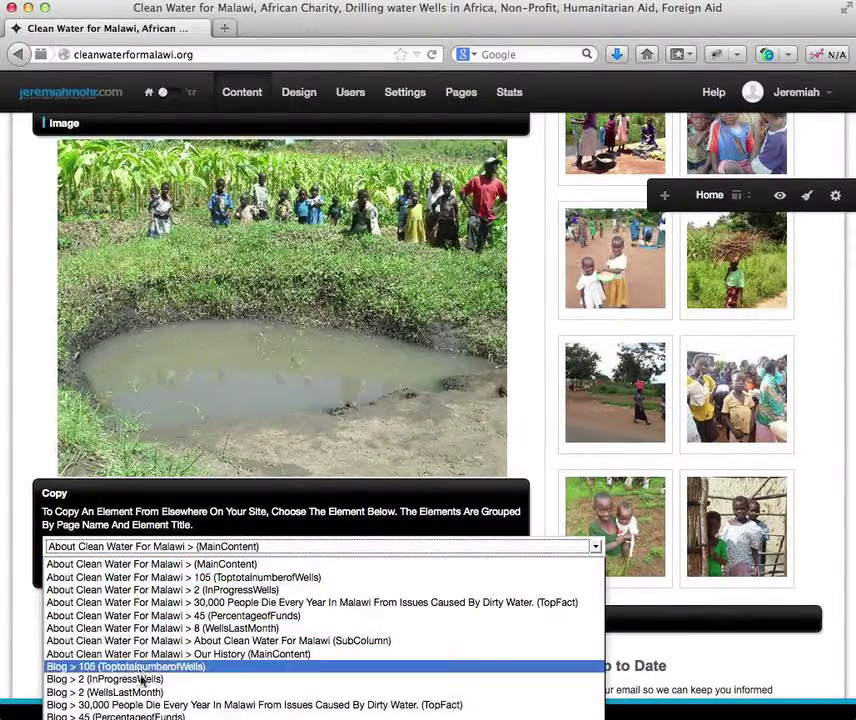
{"action": "scroll", "coordinate": [130, 680], "scroll_direction": "down", "scroll_amount": 5}
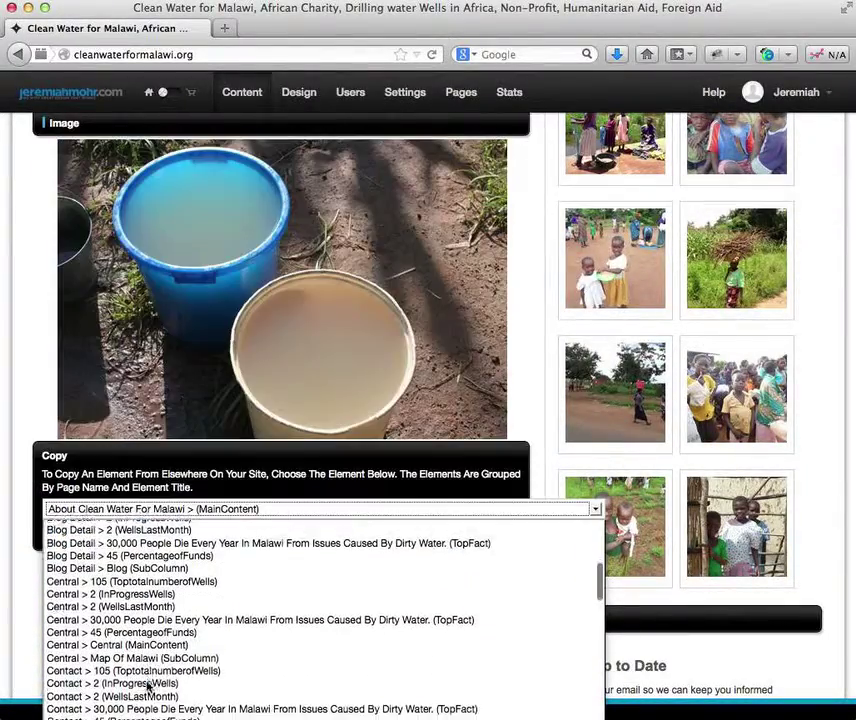
{"action": "scroll", "coordinate": [112, 660], "scroll_direction": "down", "scroll_amount": 8}
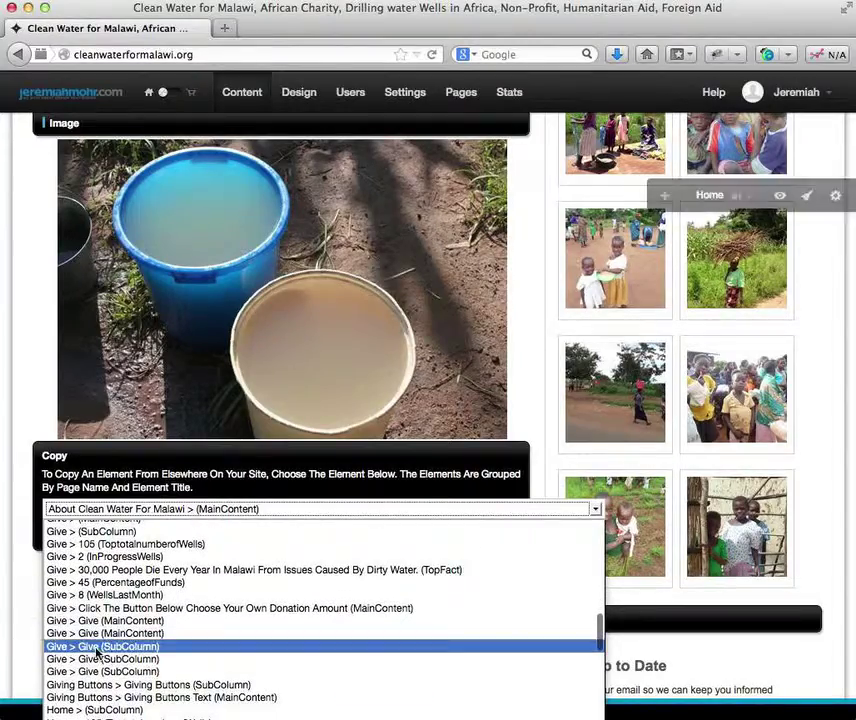
{"action": "scroll", "coordinate": [80, 640], "scroll_direction": "down", "scroll_amount": 4}
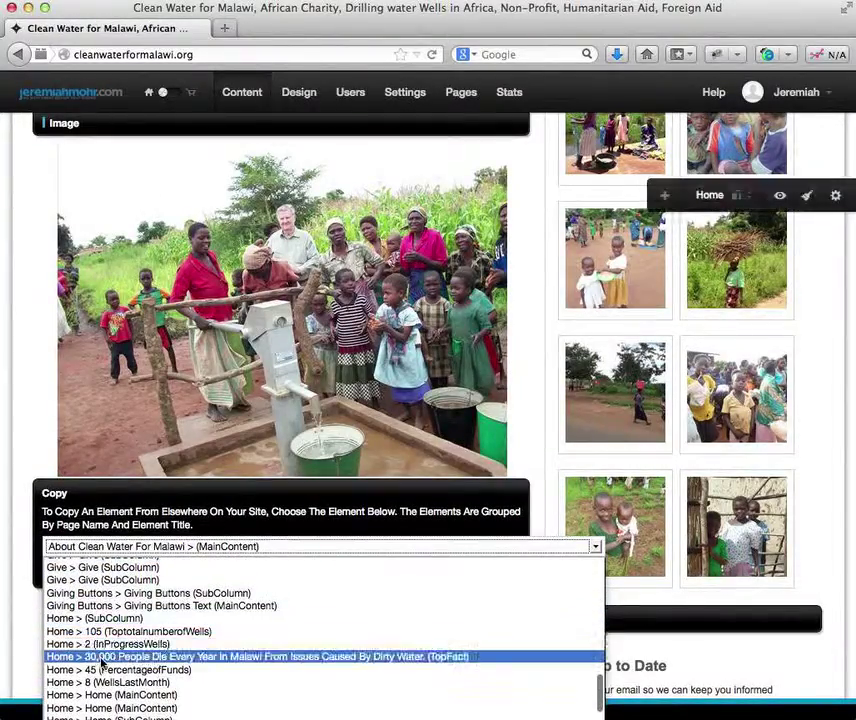
{"action": "scroll", "coordinate": [100, 662], "scroll_direction": "down", "scroll_amount": 1}
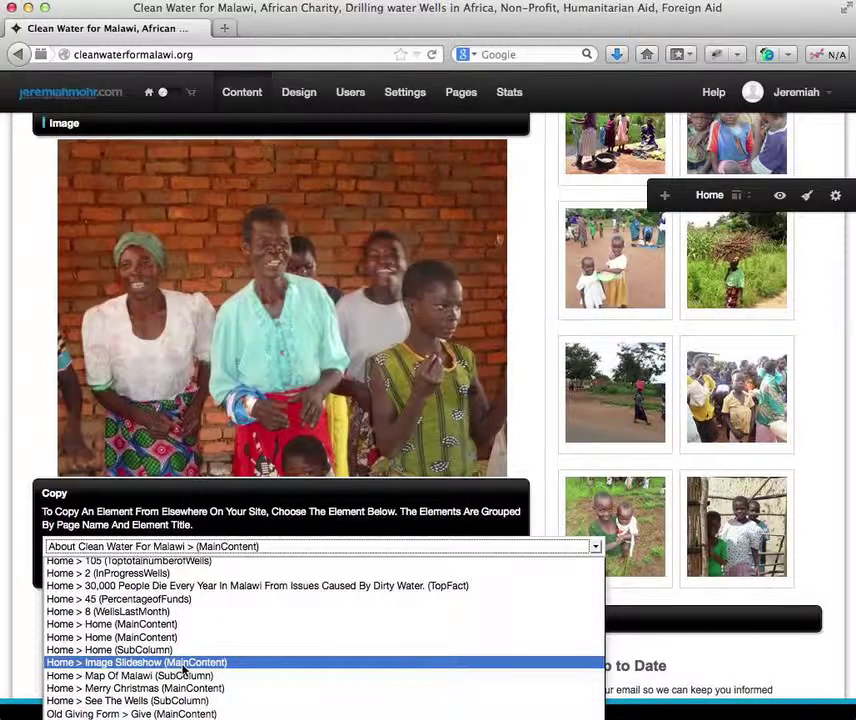
{"action": "left_click", "coordinate": [62, 663]}
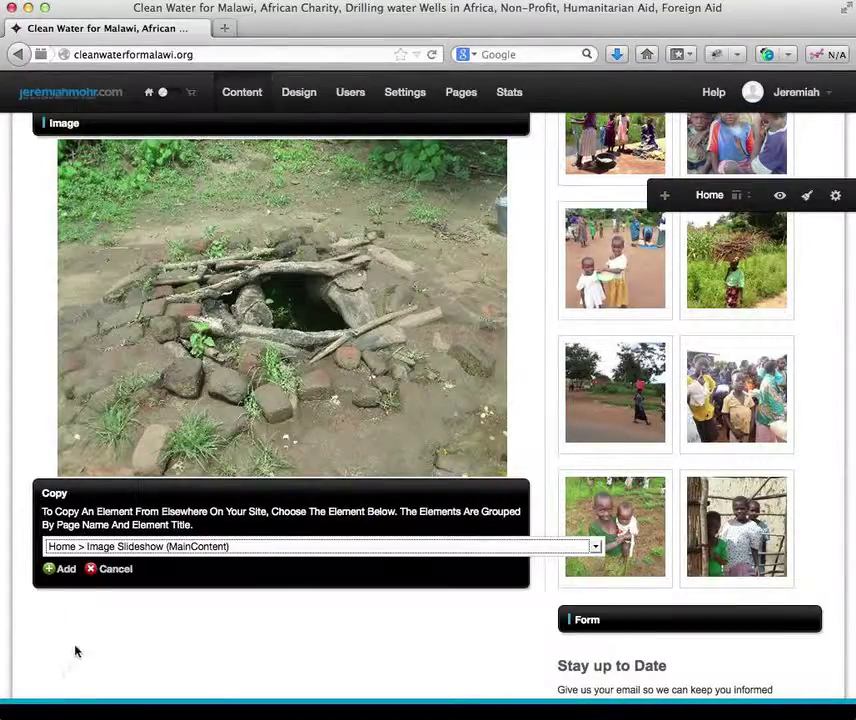
Insert the copied Home Image Slideshow directly beneath the original slideshow
{"action": "left_click", "coordinate": [60, 569]}
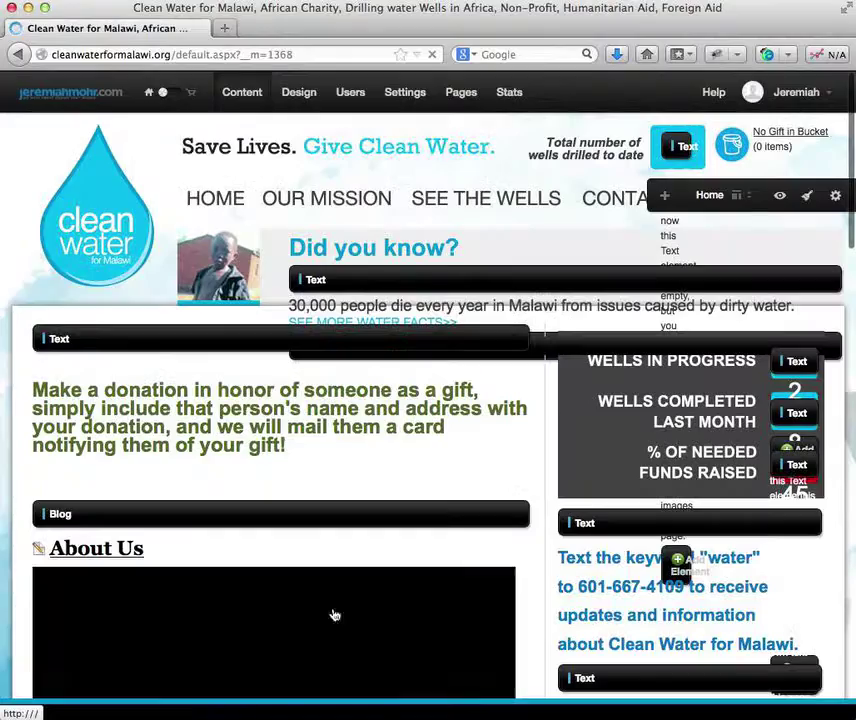
{"action": "scroll", "coordinate": [253, 568], "scroll_direction": "down", "scroll_amount": 3}
{"action": "scroll", "coordinate": [253, 568], "scroll_direction": "down", "scroll_amount": 2}
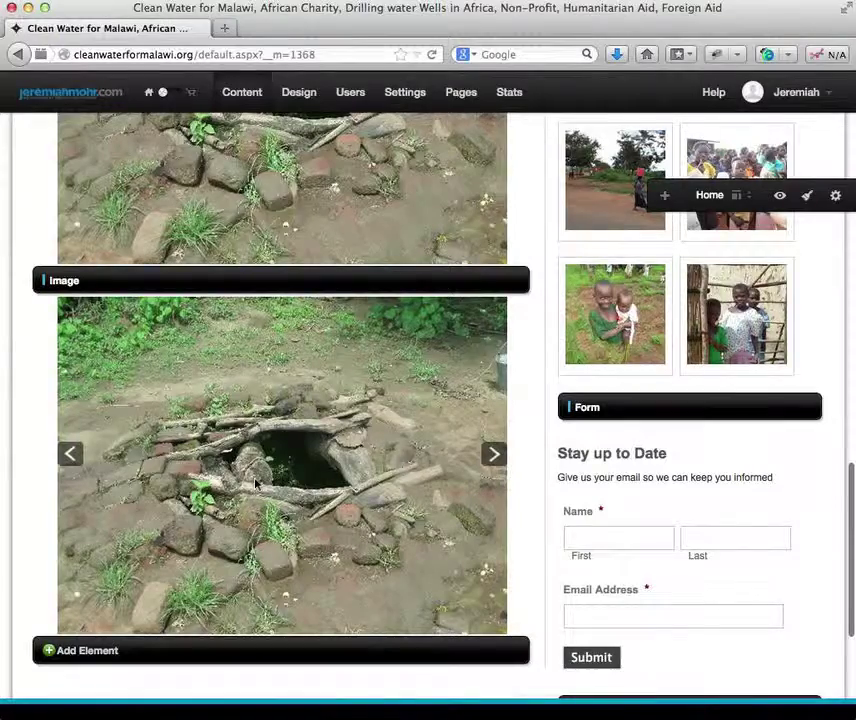
{"action": "scroll", "coordinate": [255, 520], "scroll_direction": "up", "scroll_amount": 5}
{"action": "scroll", "coordinate": [257, 483], "scroll_direction": "down", "scroll_amount": 2}
{"action": "scroll", "coordinate": [257, 483], "scroll_direction": "down", "scroll_amount": 1}
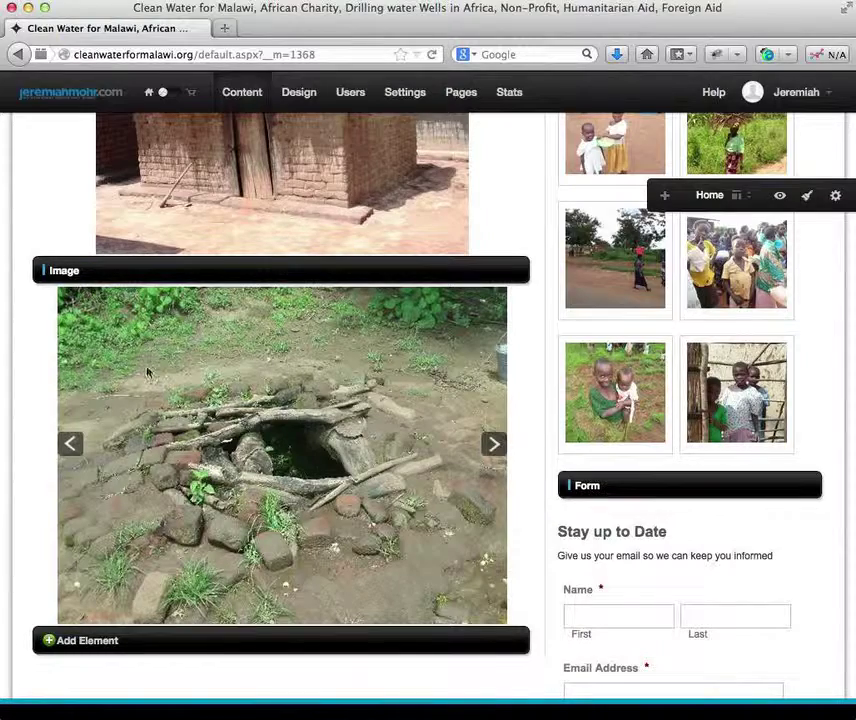
Delete the duplicated Image Slideshow element and confirm with OK
{"action": "left_click", "coordinate": [66, 271]}
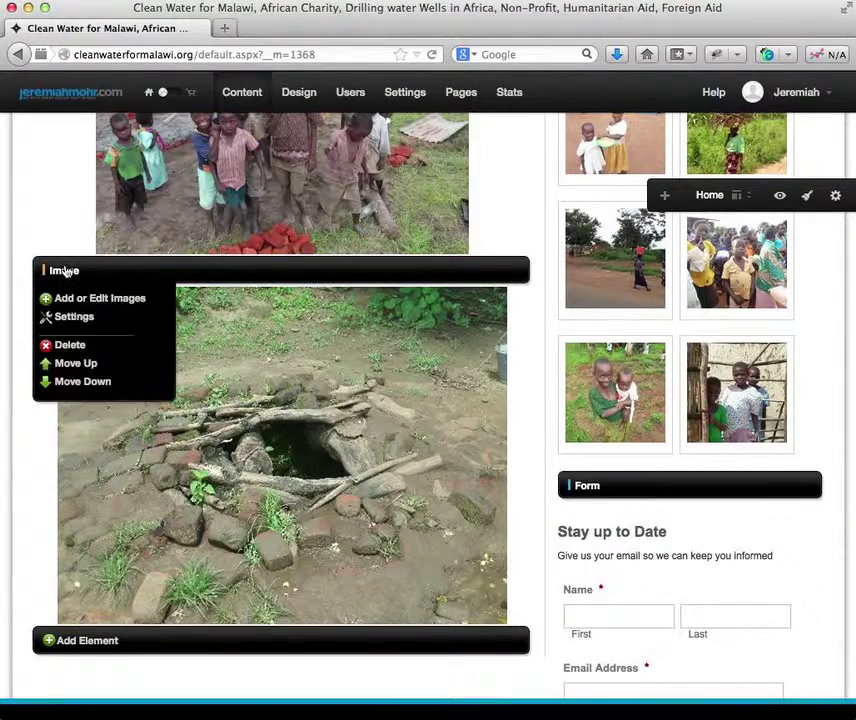
{"action": "left_click", "coordinate": [69, 347]}
{"action": "left_click", "coordinate": [478, 352]}
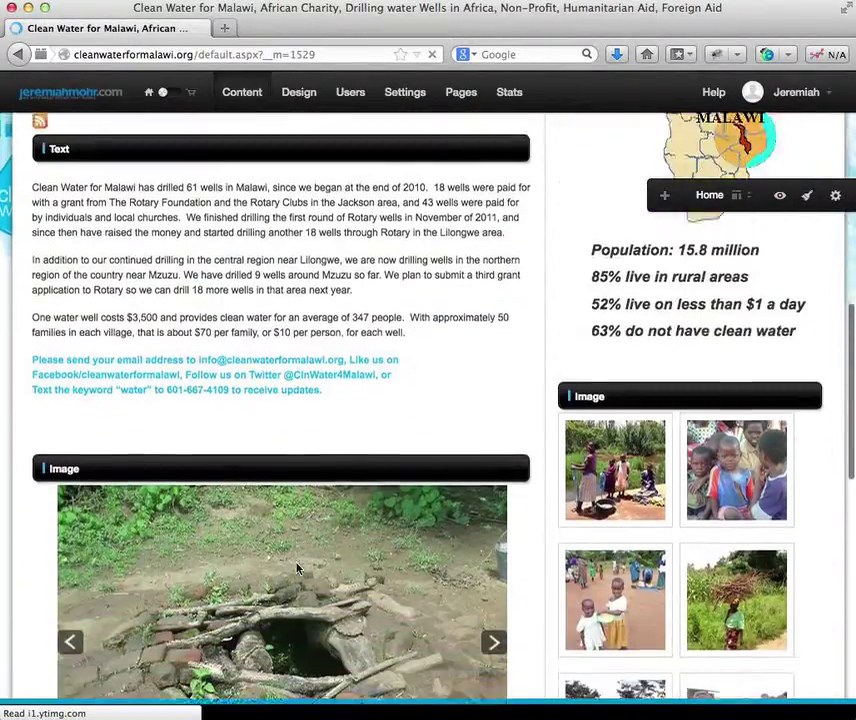
{"action": "scroll", "coordinate": [296, 569], "scroll_direction": "down", "scroll_amount": 5}
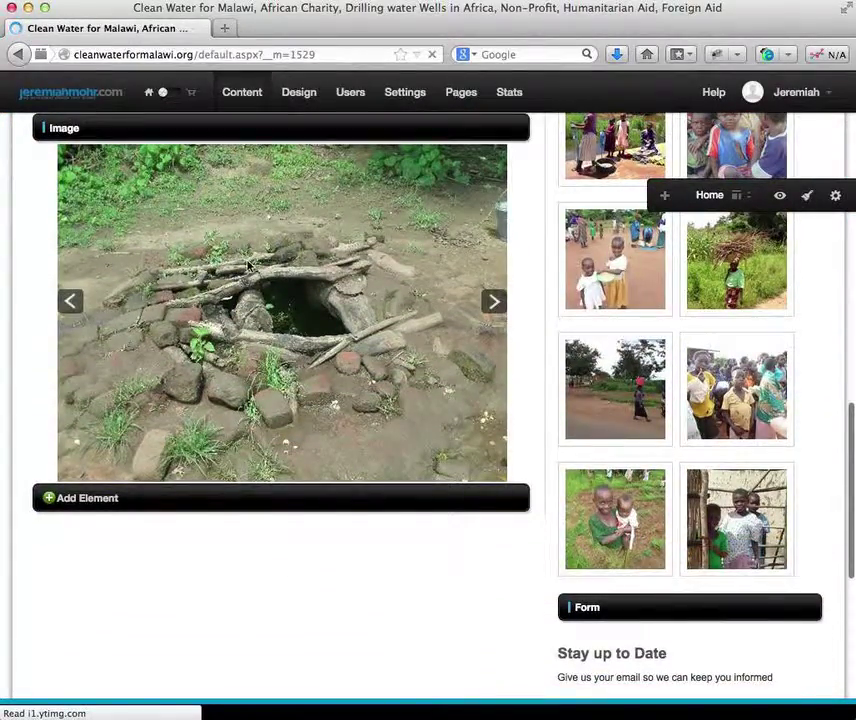
{"action": "scroll", "coordinate": [168, 267], "scroll_direction": "down", "scroll_amount": 5}
{"action": "scroll", "coordinate": [185, 368], "scroll_direction": "up", "scroll_amount": 4}
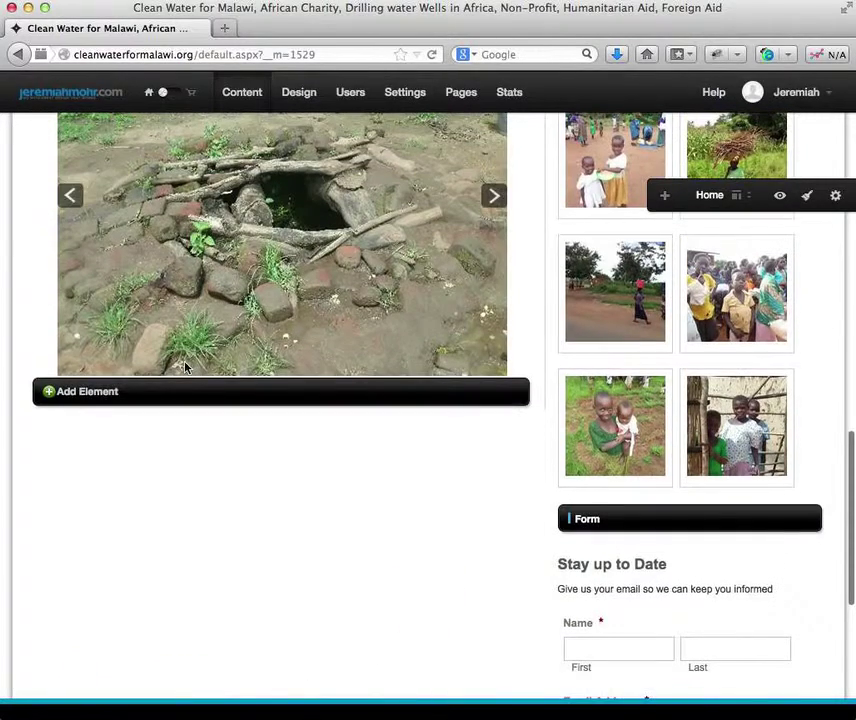
{"action": "scroll", "coordinate": [185, 368], "scroll_direction": "up", "scroll_amount": 3}
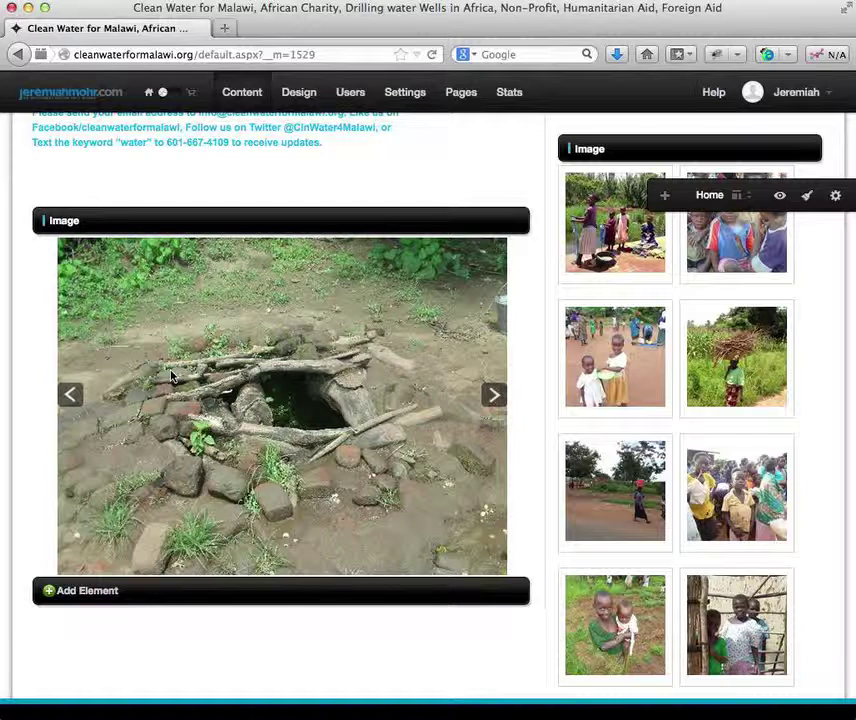
{"action": "left_click", "coordinate": [64, 222]}
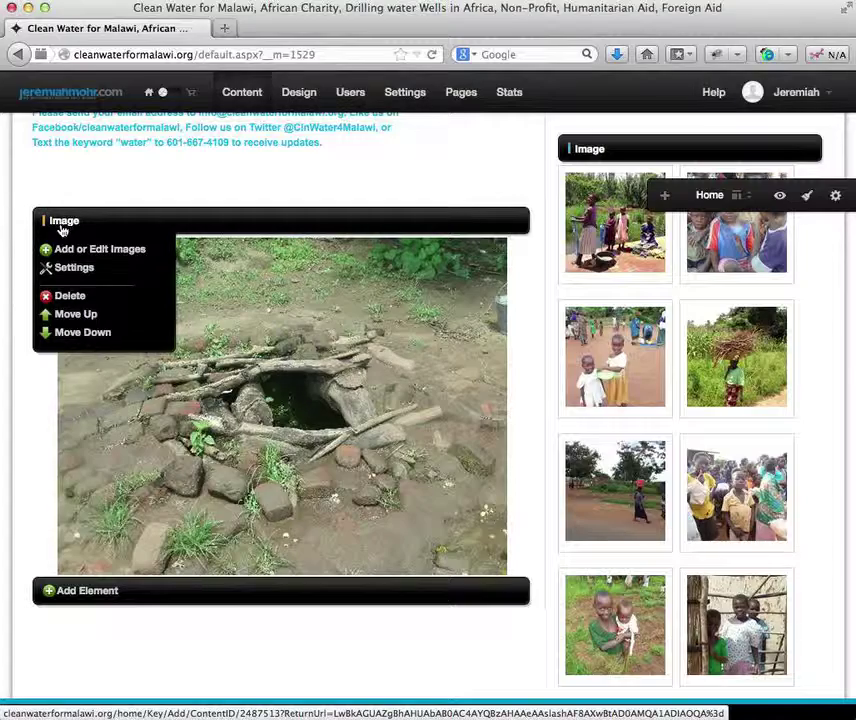
{"action": "left_click", "coordinate": [62, 228]}
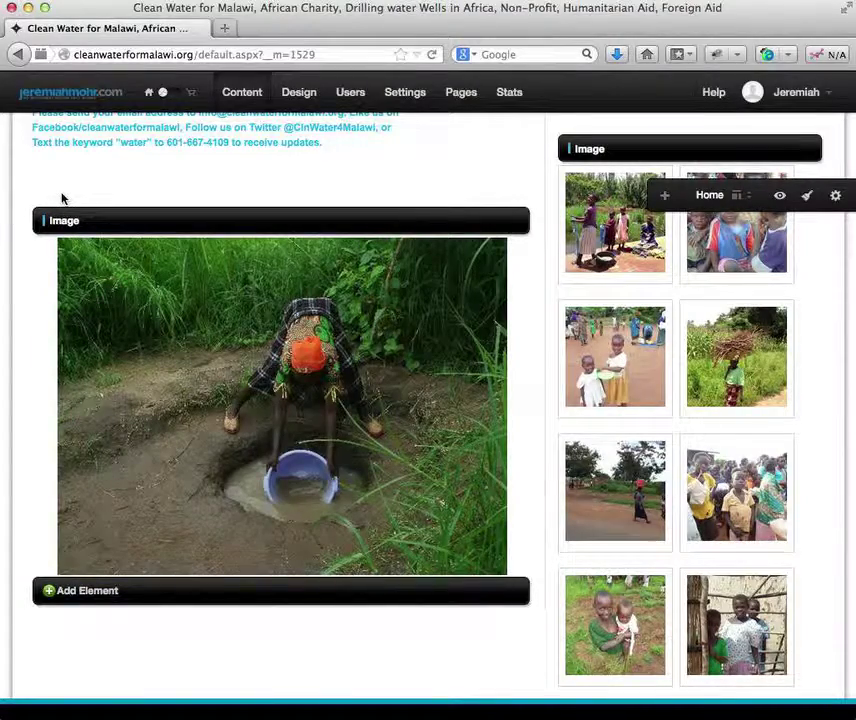
{"action": "scroll", "coordinate": [62, 198], "scroll_direction": "up", "scroll_amount": 10}
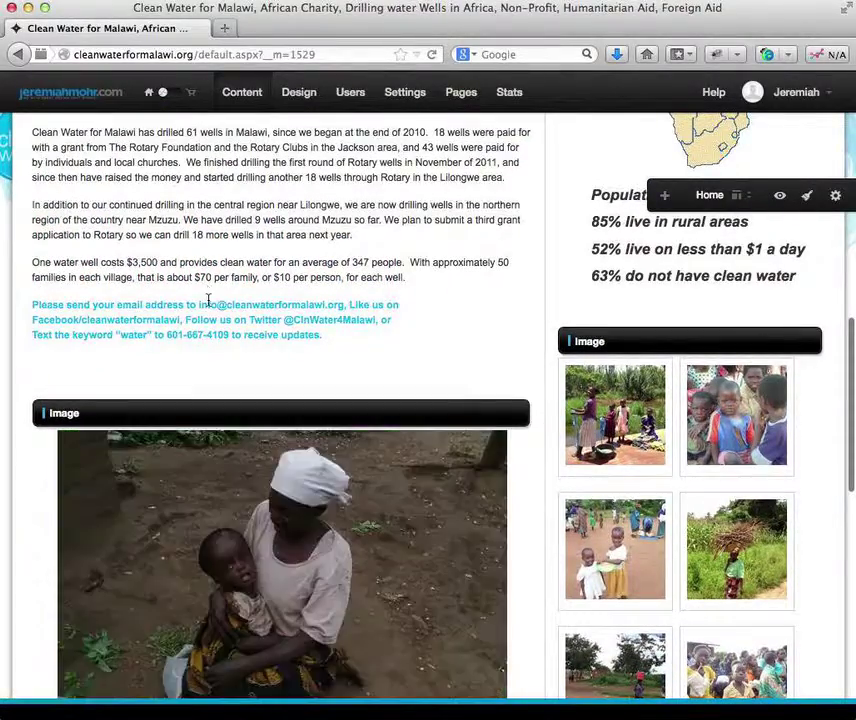
{"action": "scroll", "coordinate": [128, 330], "scroll_direction": "up", "scroll_amount": 5}
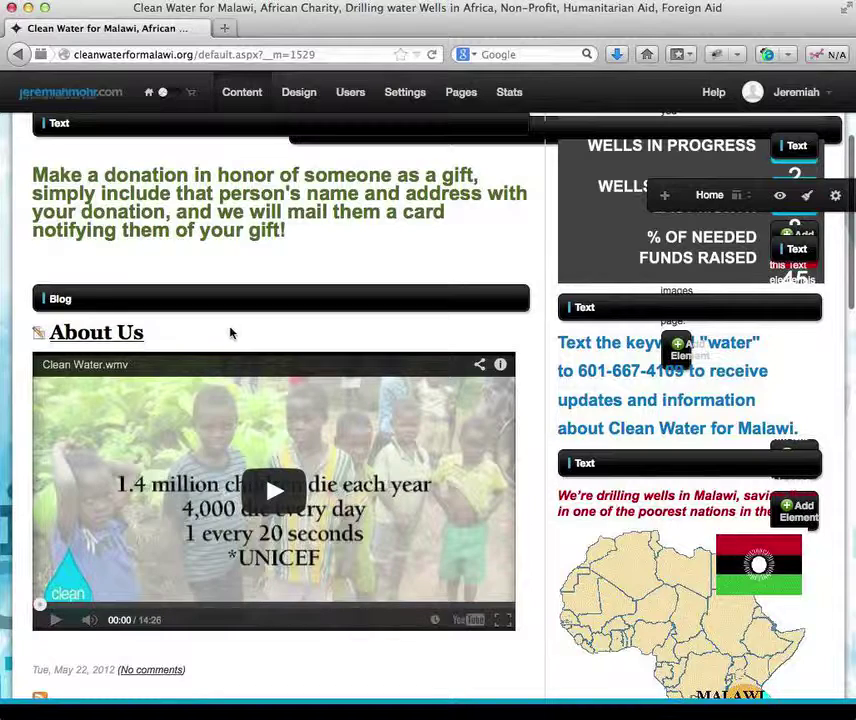
Open the Blog element's menu and choose Settings
{"action": "left_click", "coordinate": [62, 301]}
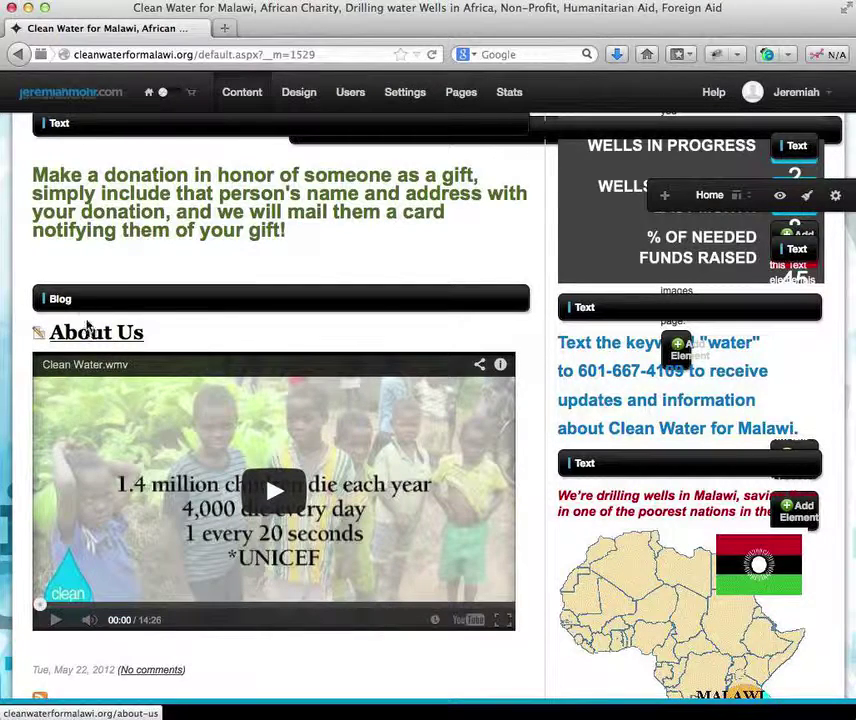
{"action": "left_click", "coordinate": [68, 365]}
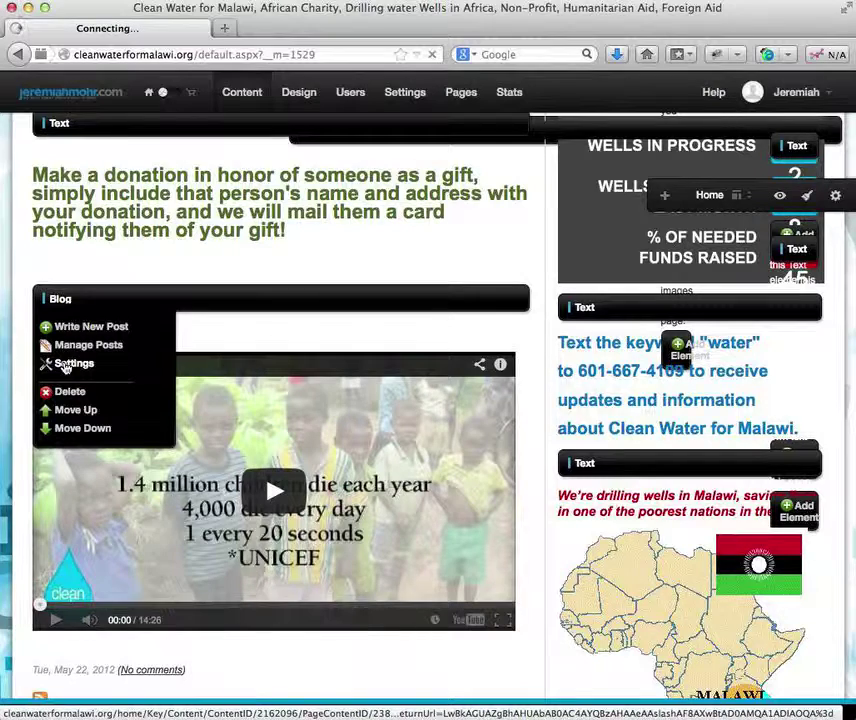
{"action": "scroll", "coordinate": [321, 430], "scroll_direction": "down", "scroll_amount": 3}
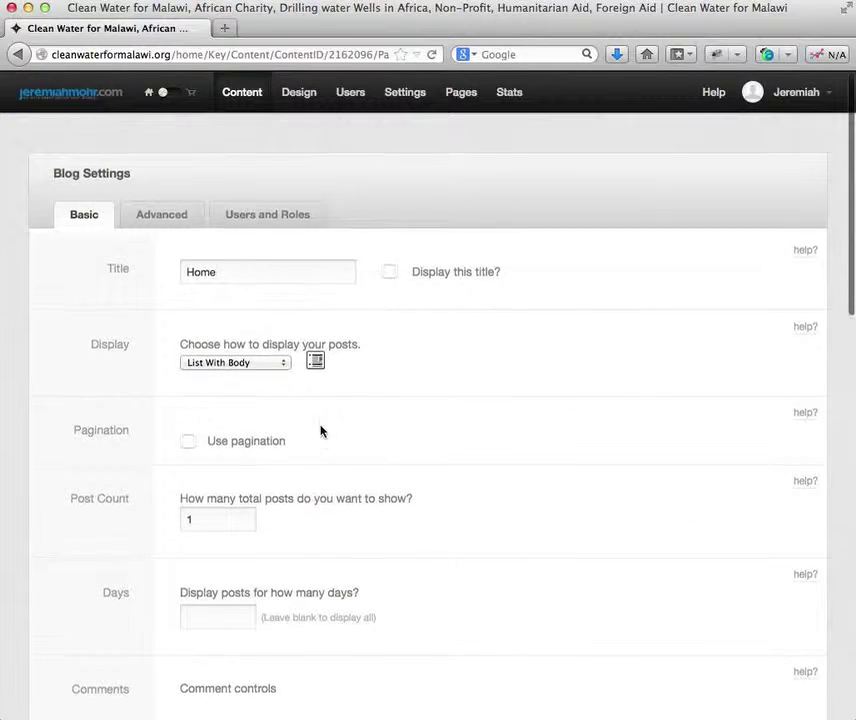
{"action": "scroll", "coordinate": [321, 430], "scroll_direction": "down", "scroll_amount": 4}
{"action": "scroll", "coordinate": [321, 430], "scroll_direction": "down", "scroll_amount": 3}
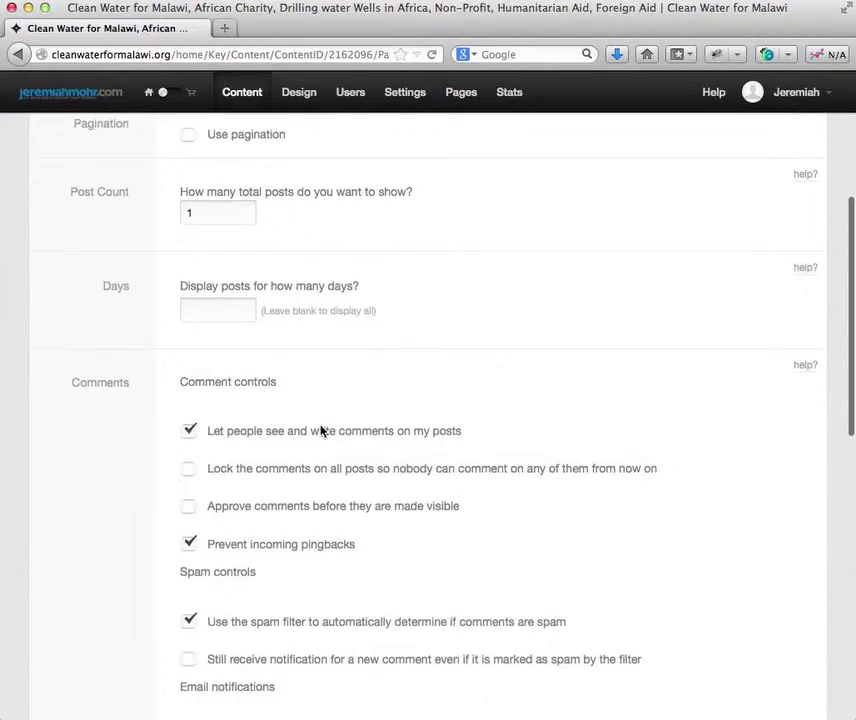
{"action": "scroll", "coordinate": [321, 430], "scroll_direction": "down", "scroll_amount": 2}
{"action": "scroll", "coordinate": [321, 430], "scroll_direction": "down", "scroll_amount": 6}
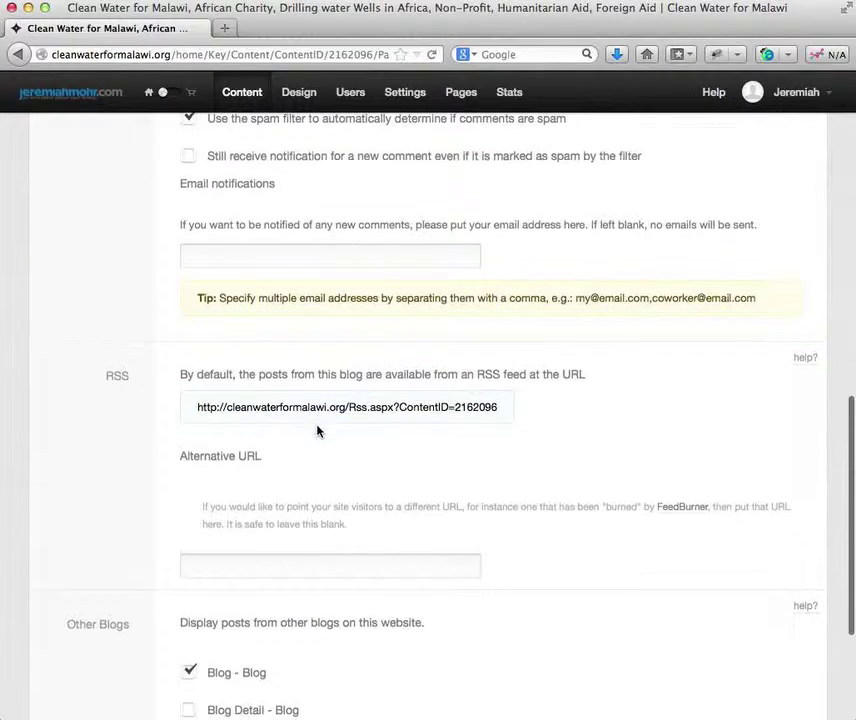
{"action": "scroll", "coordinate": [316, 430], "scroll_direction": "down", "scroll_amount": 2}
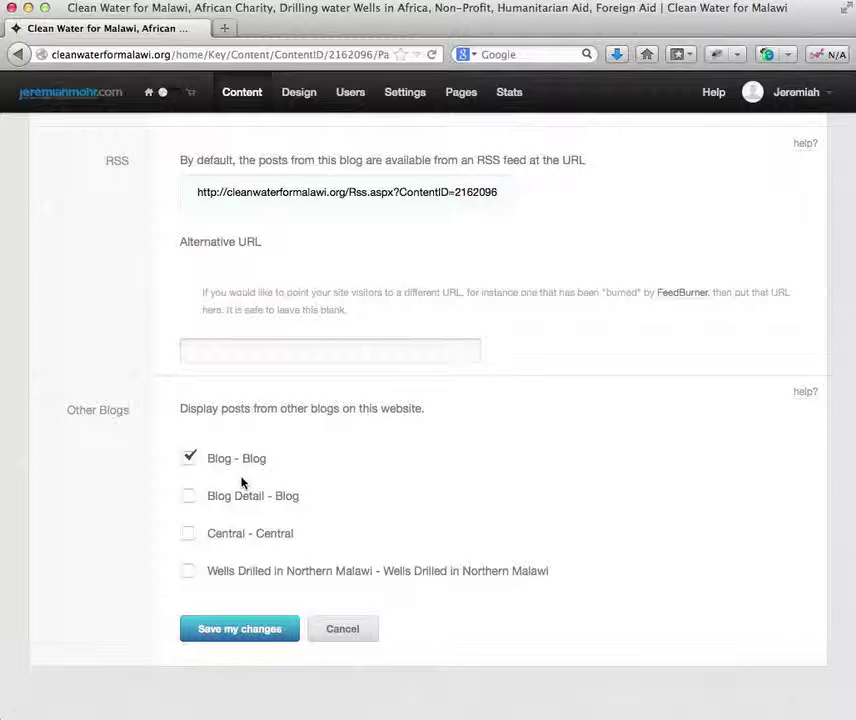
{"action": "scroll", "coordinate": [241, 483], "scroll_direction": "up", "scroll_amount": 15}
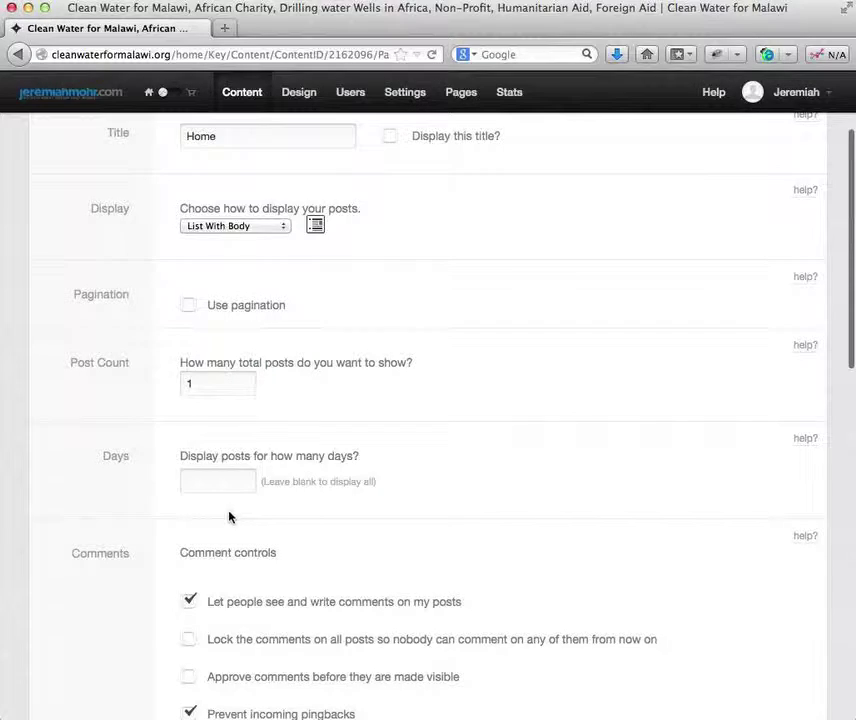
{"action": "scroll", "coordinate": [229, 516], "scroll_direction": "down", "scroll_amount": 10}
{"action": "scroll", "coordinate": [229, 518], "scroll_direction": "down", "scroll_amount": 3}
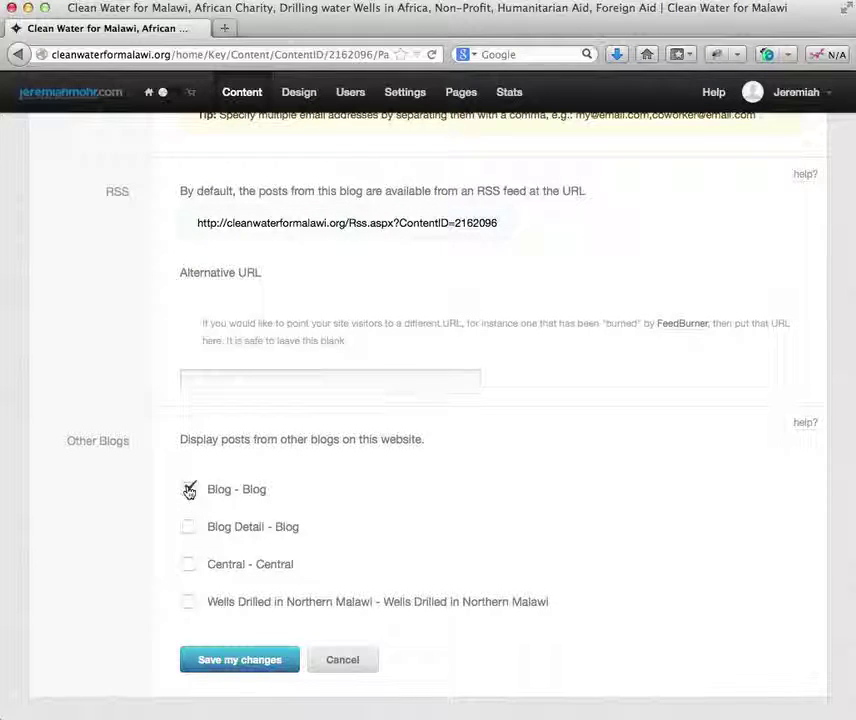
Enter 1 in the homepage blog's Post Count field under Blog Settings
{"action": "scroll", "coordinate": [191, 490], "scroll_direction": "up", "scroll_amount": 5}
{"action": "scroll", "coordinate": [248, 311], "scroll_direction": "up", "scroll_amount": 6}
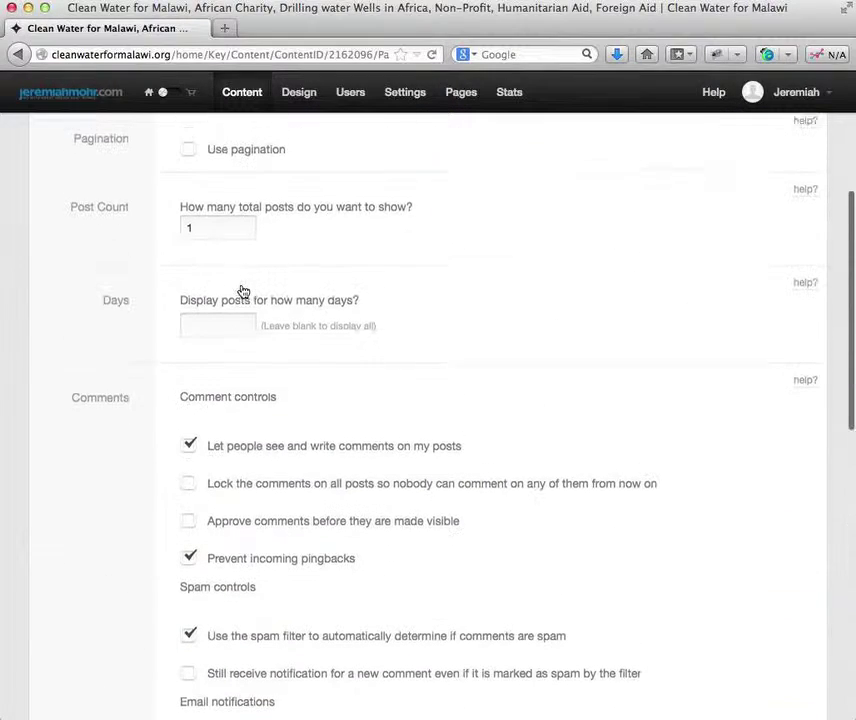
{"action": "scroll", "coordinate": [170, 344], "scroll_direction": "down", "scroll_amount": 10}
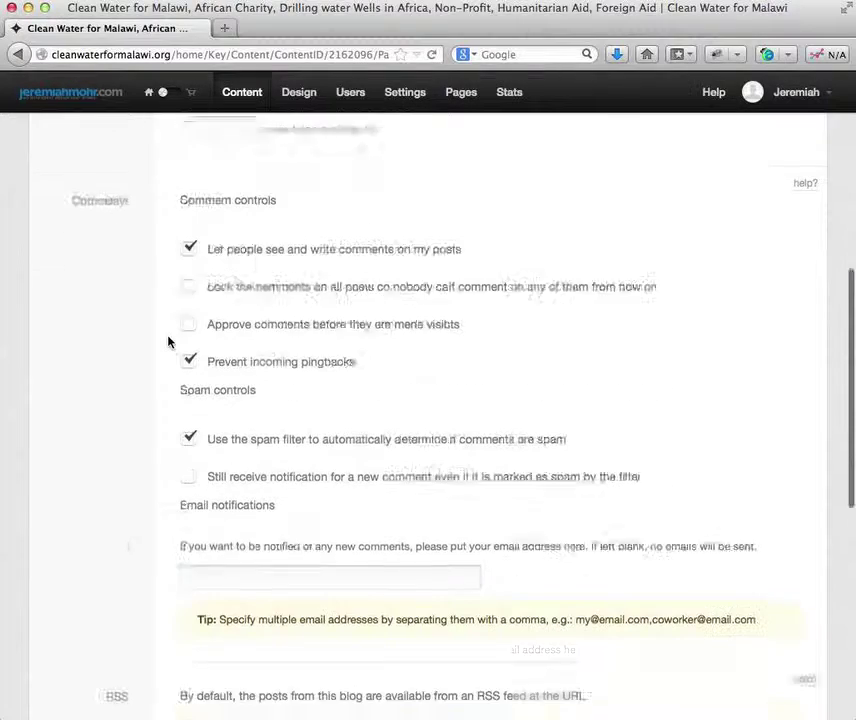
{"action": "scroll", "coordinate": [152, 348], "scroll_direction": "down", "scroll_amount": 1}
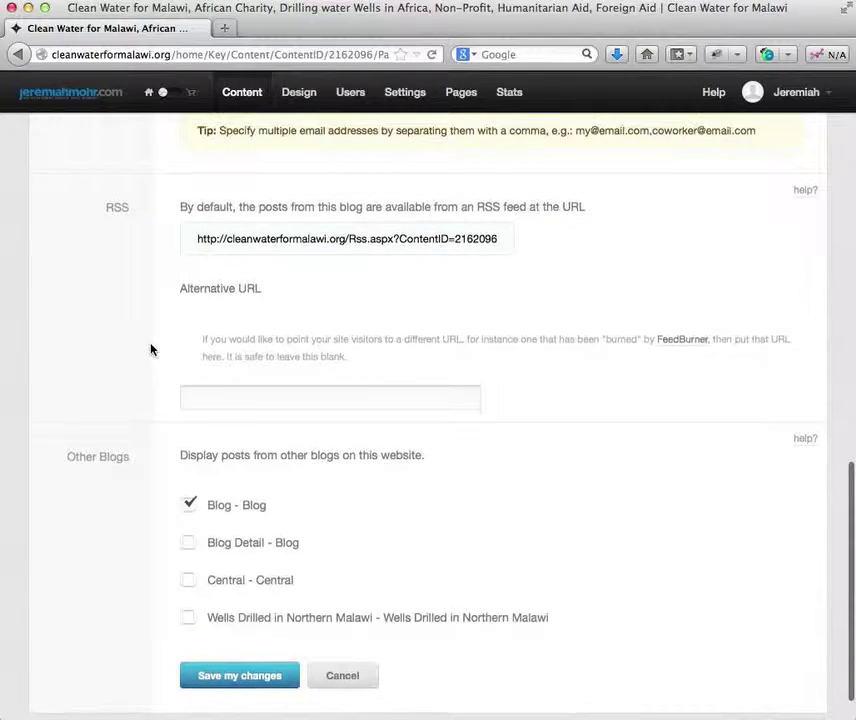
{"action": "scroll", "coordinate": [203, 400], "scroll_direction": "up", "scroll_amount": 12}
{"action": "left_click", "coordinate": [190, 483]}
{"action": "type", "text": "1"}
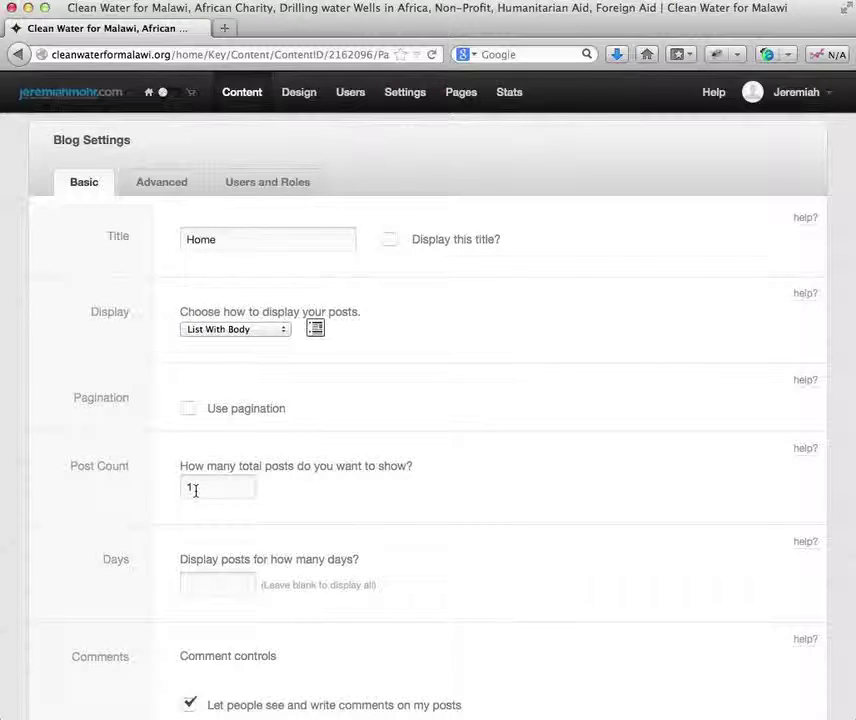
{"action": "scroll", "coordinate": [195, 490], "scroll_direction": "up", "scroll_amount": 1}
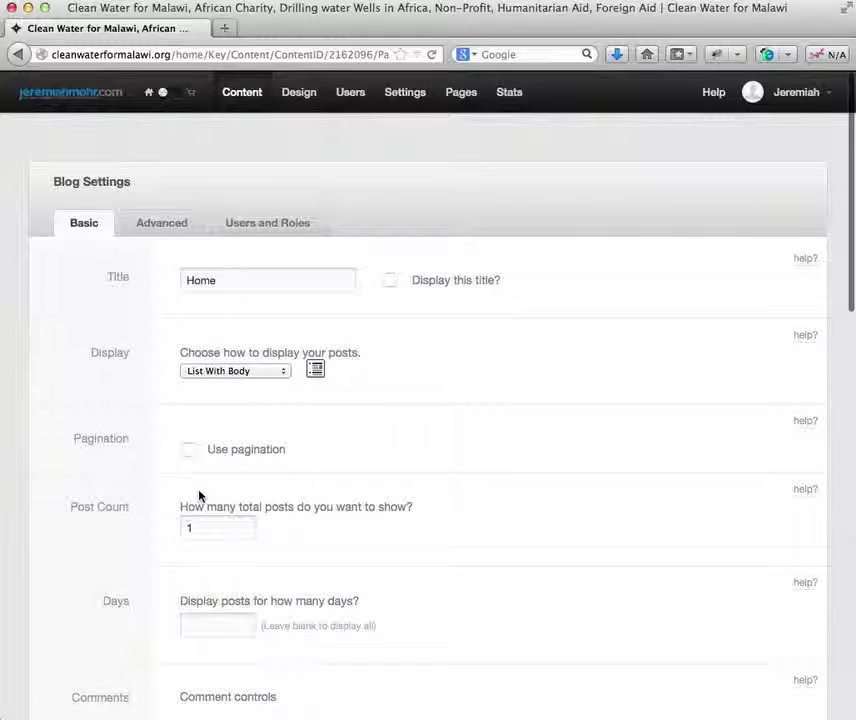